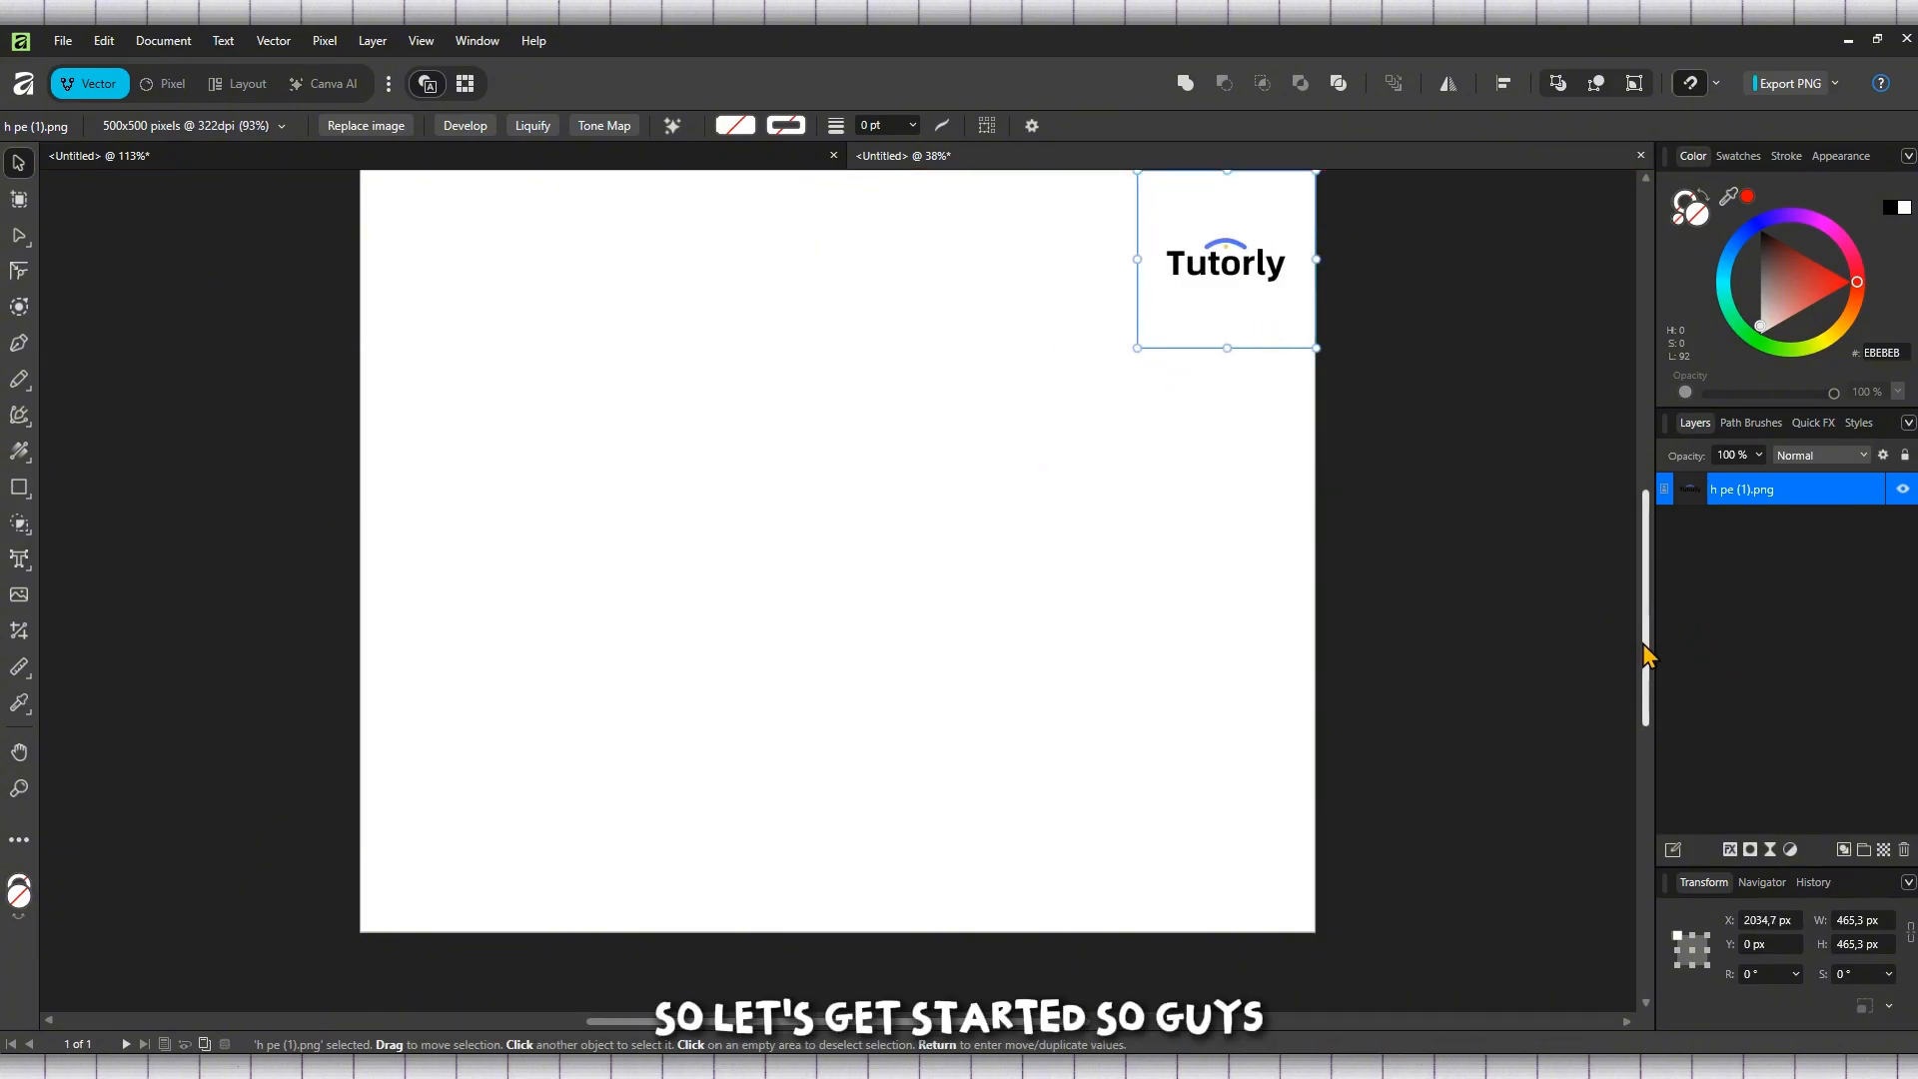
scroll(1639, 654, "up", 1)
left_click(902, 410)
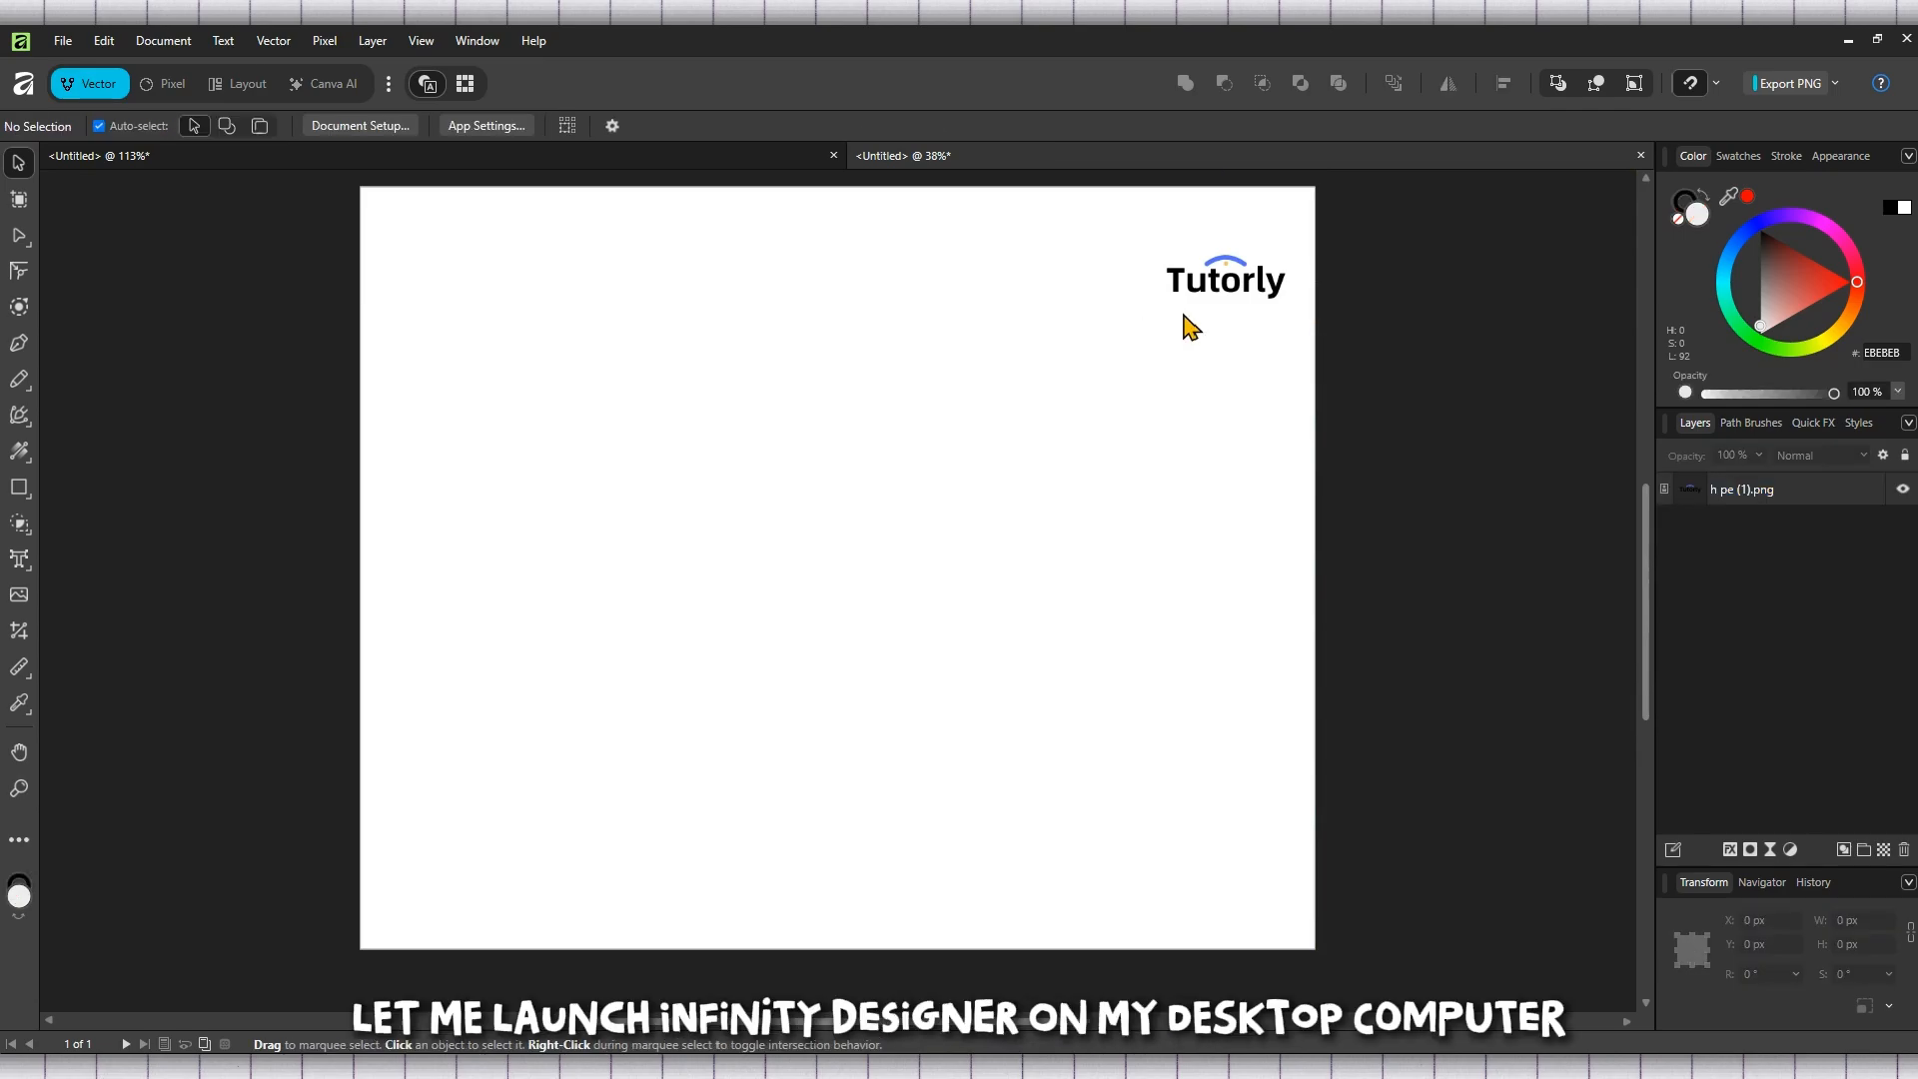
left_click(1225, 322)
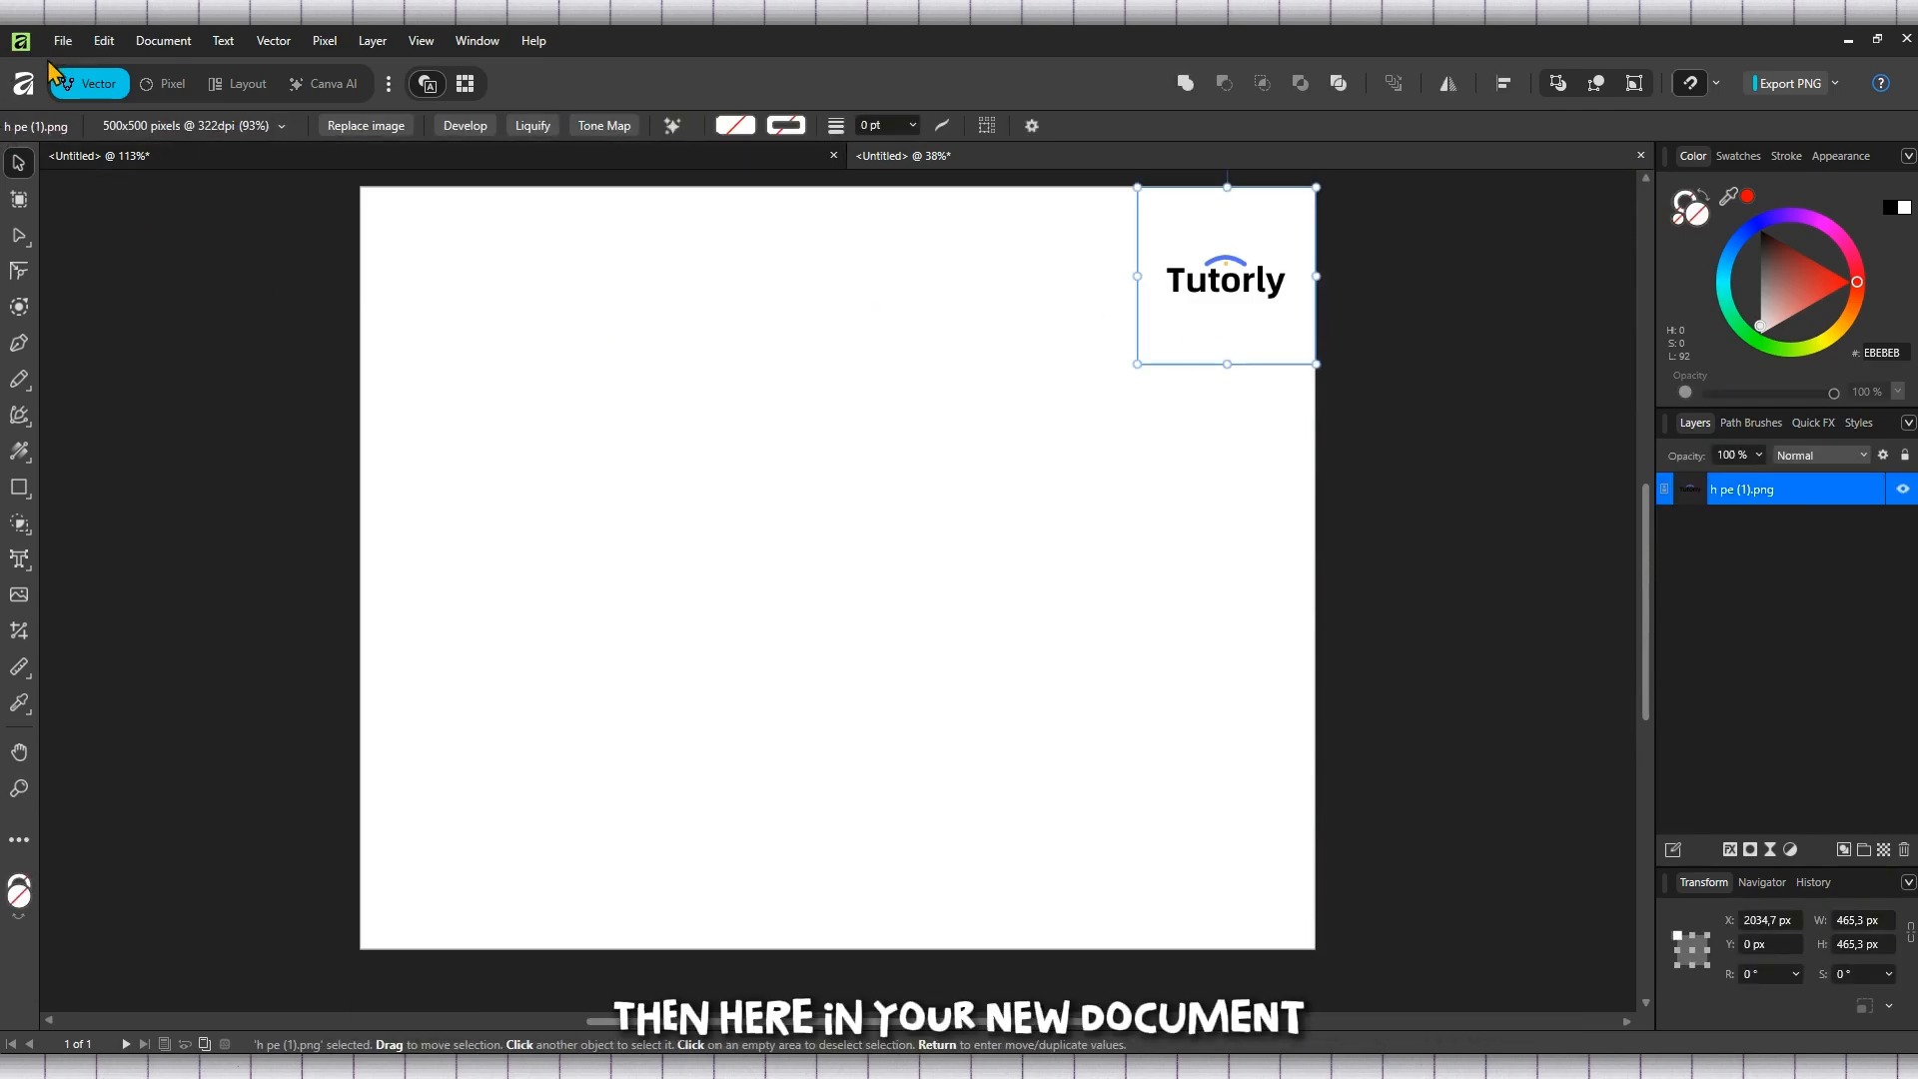
Add artistic text reading "TEXT" at about 158 pt in the upper-left area of the page
right_click(20, 563)
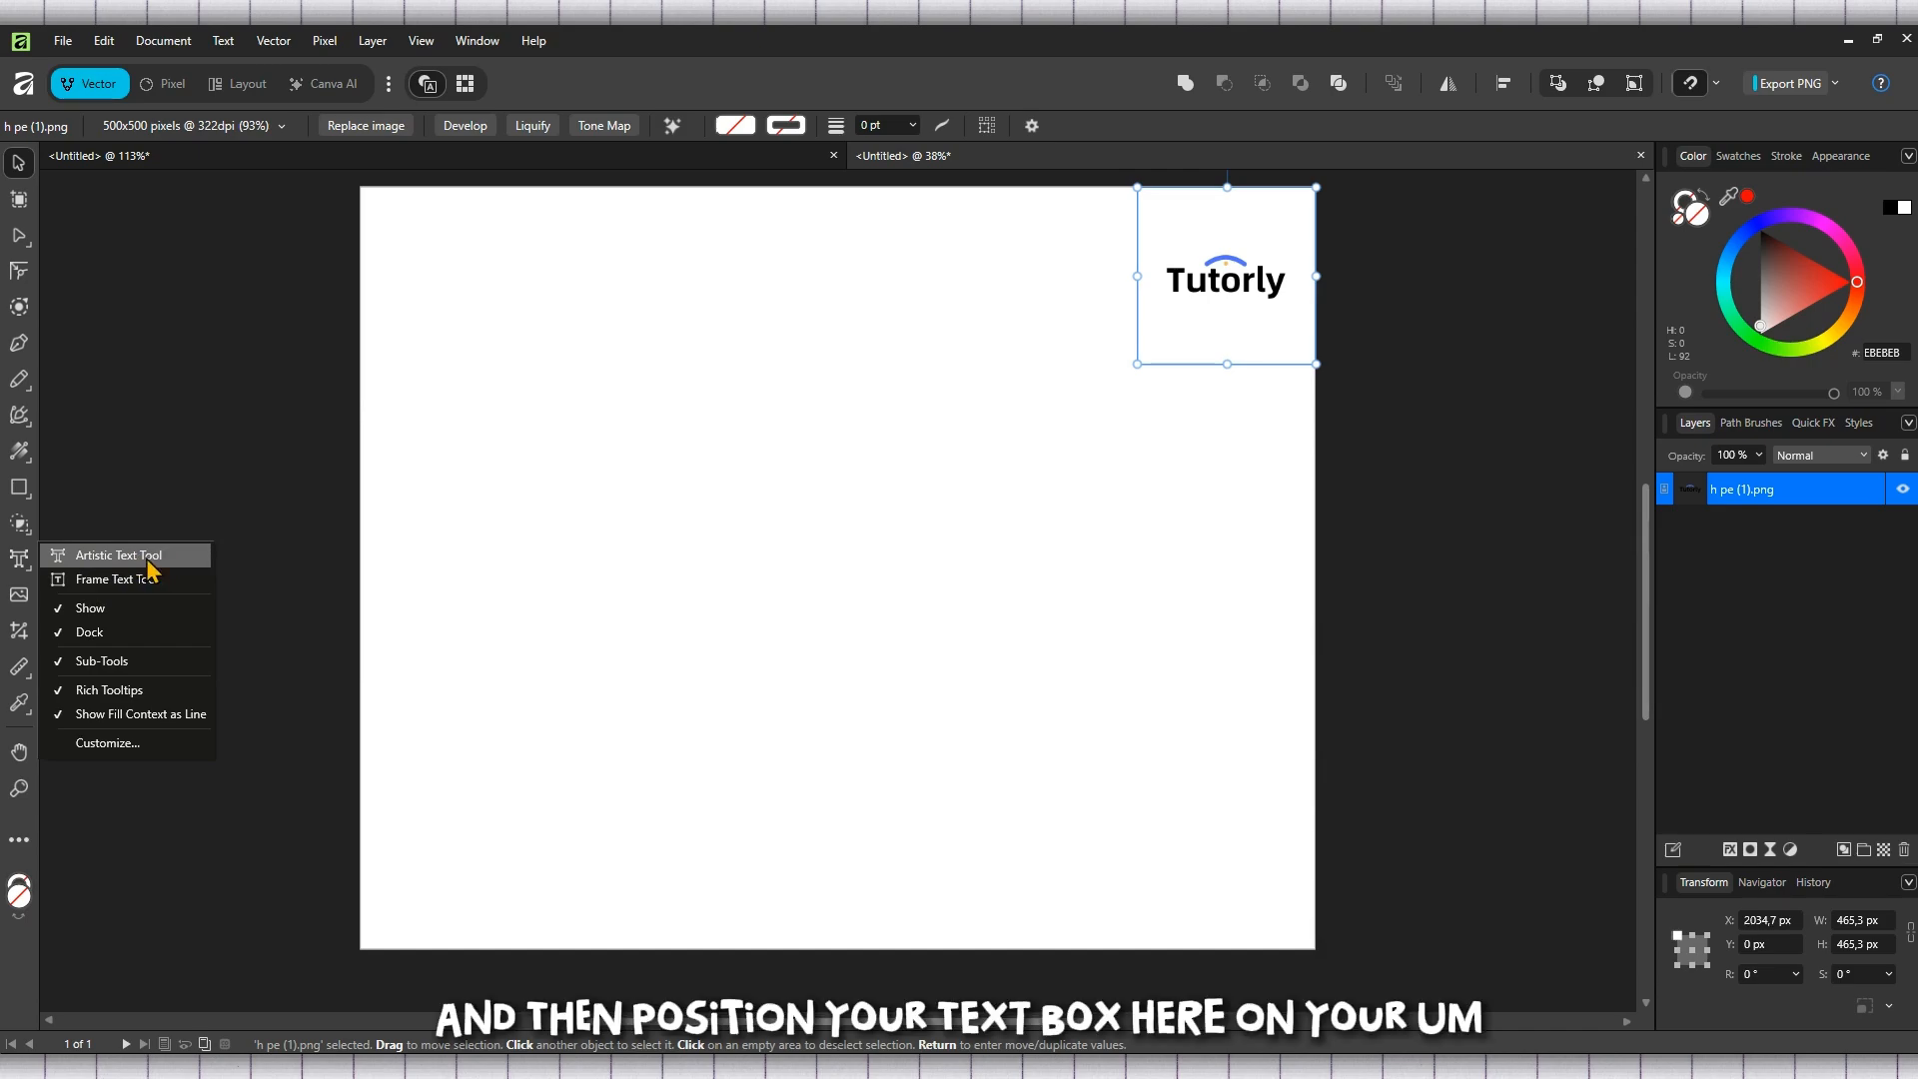
left_click(131, 563)
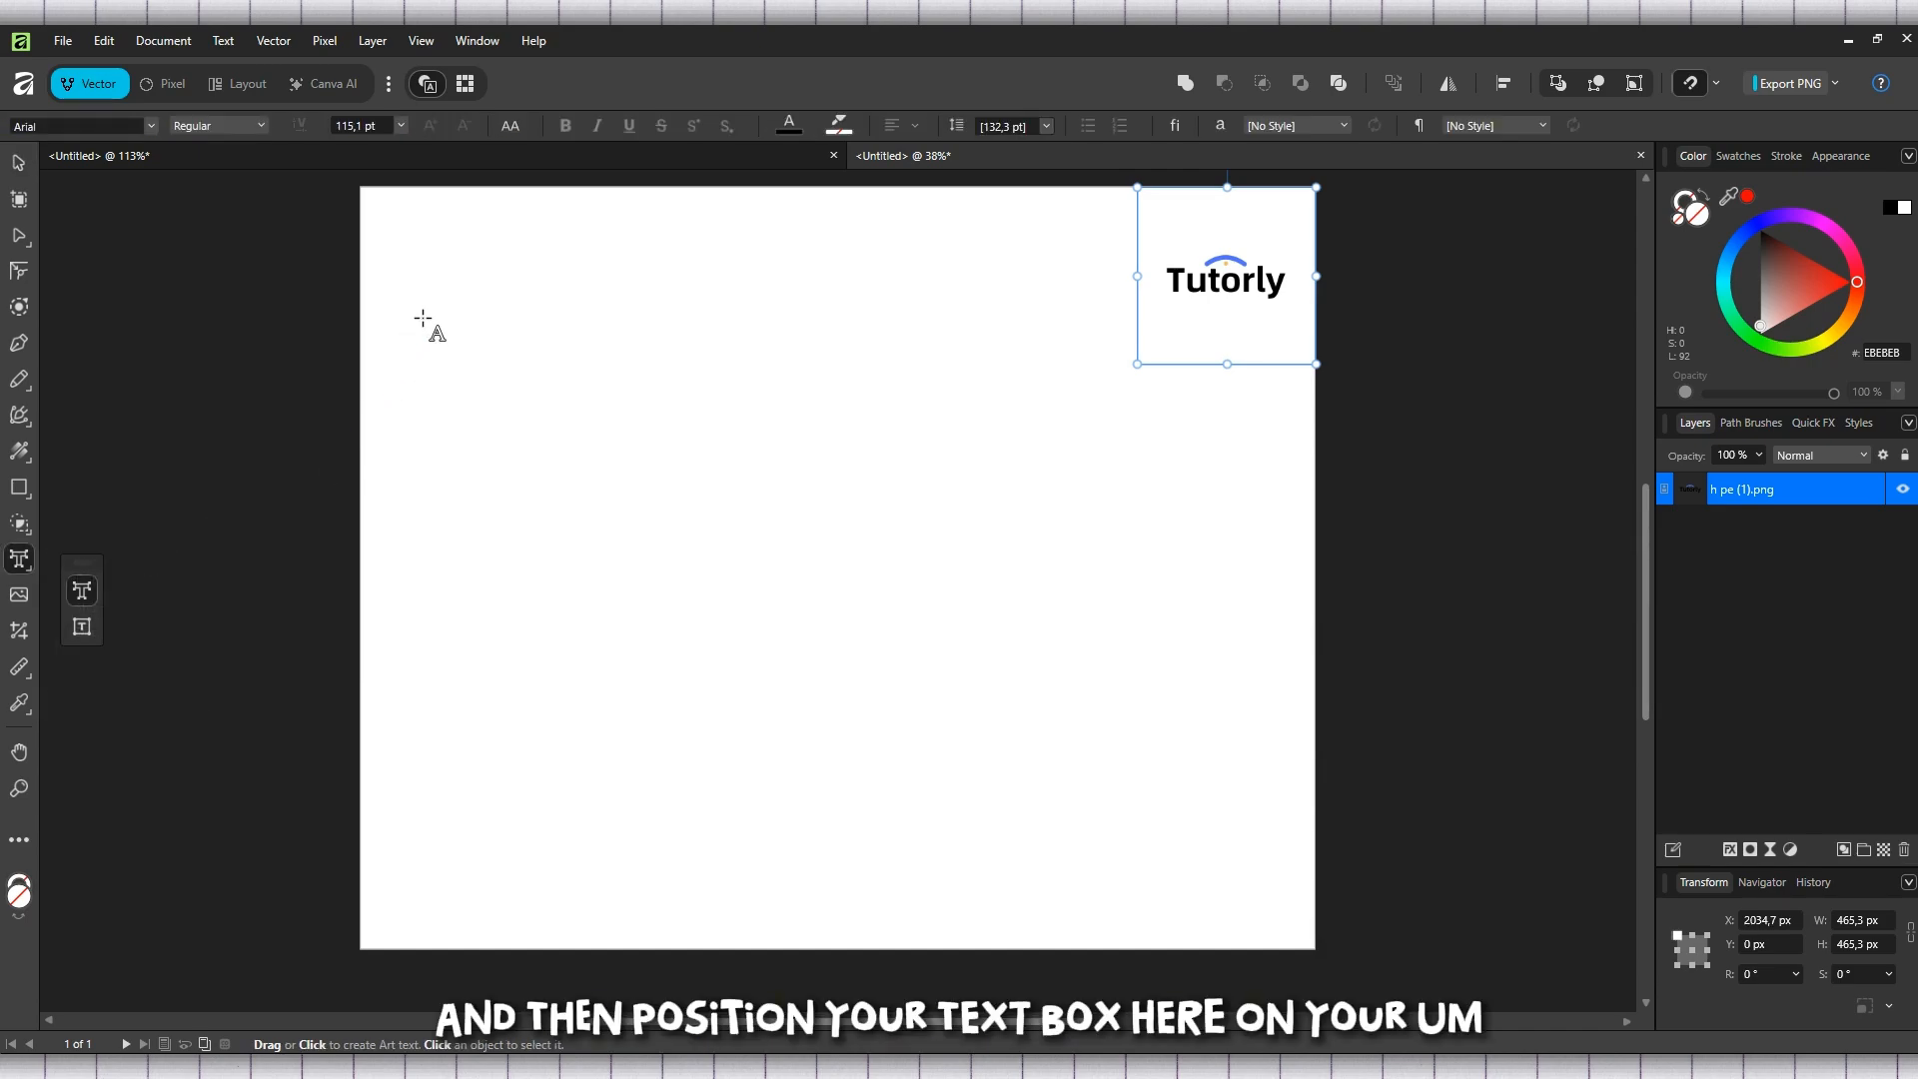
left_click_drag(442, 309, 433, 547)
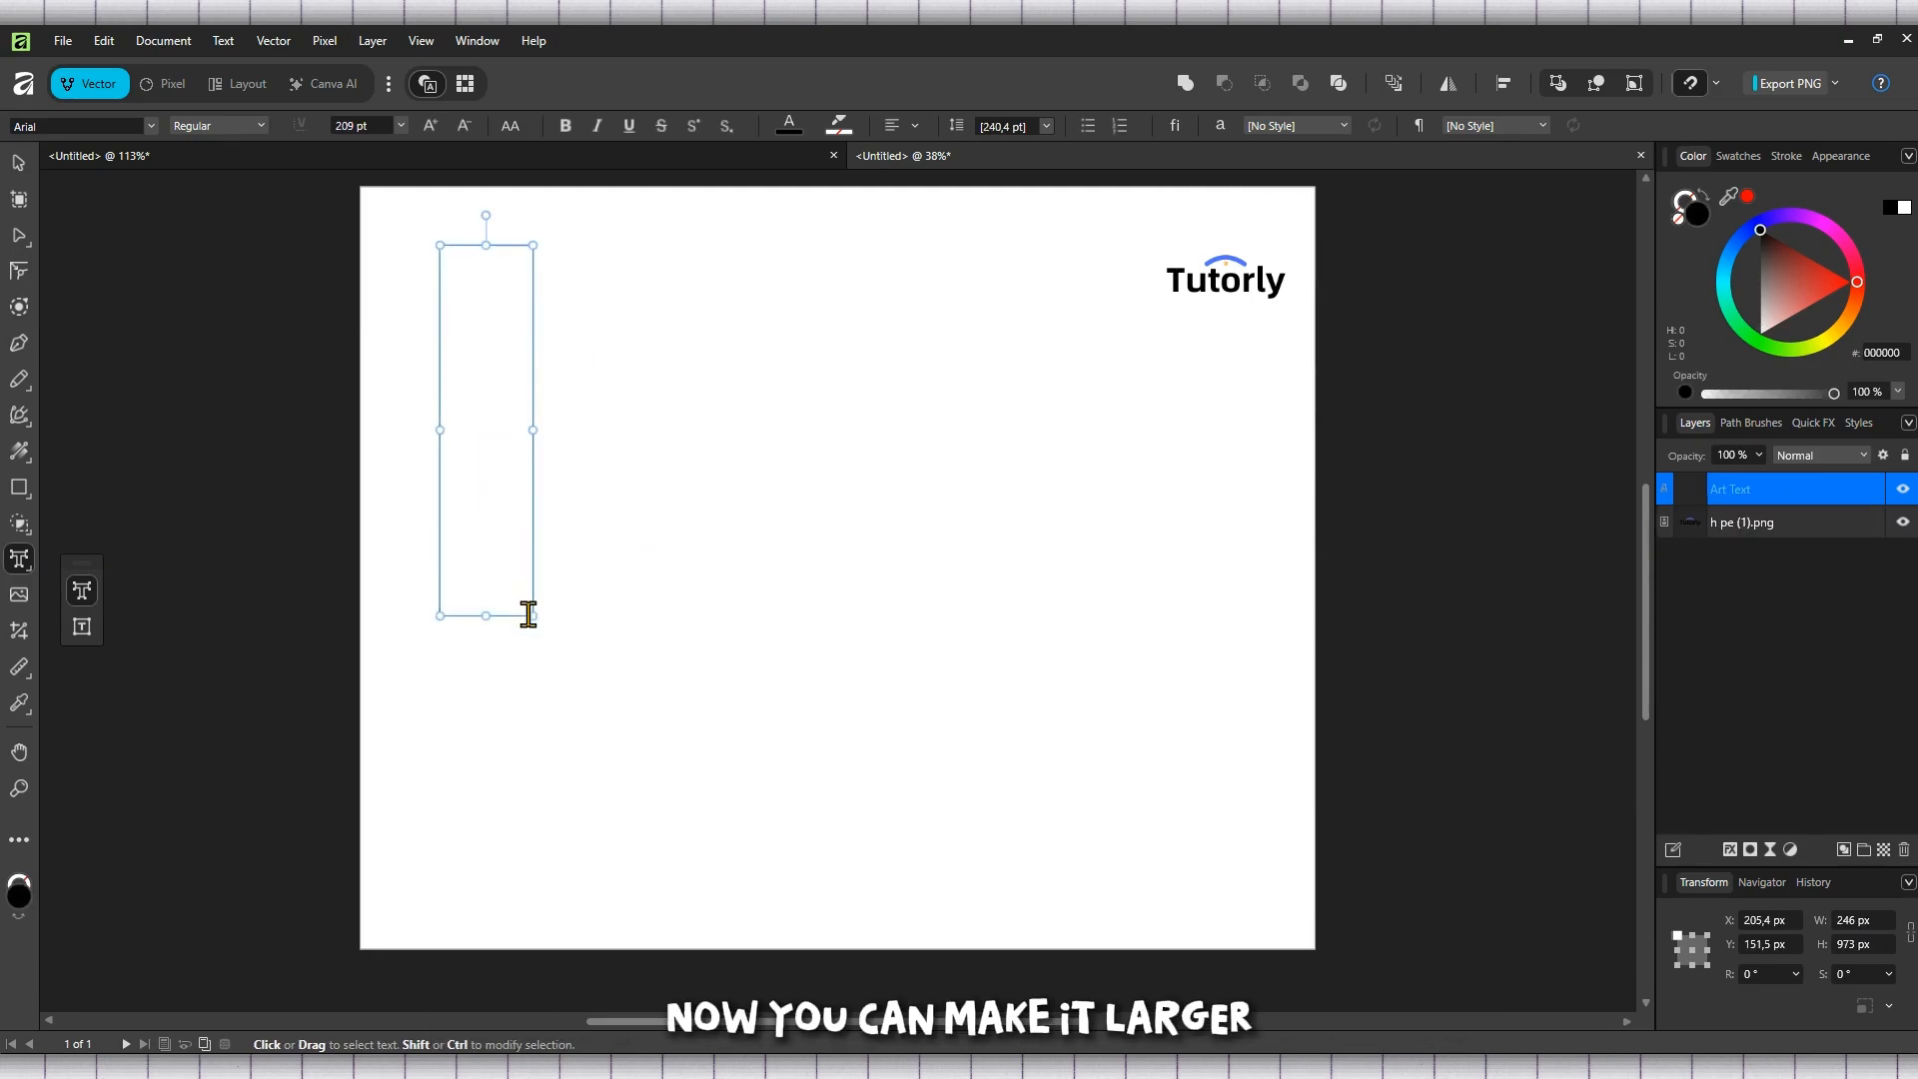
left_click_drag(533, 615, 530, 524)
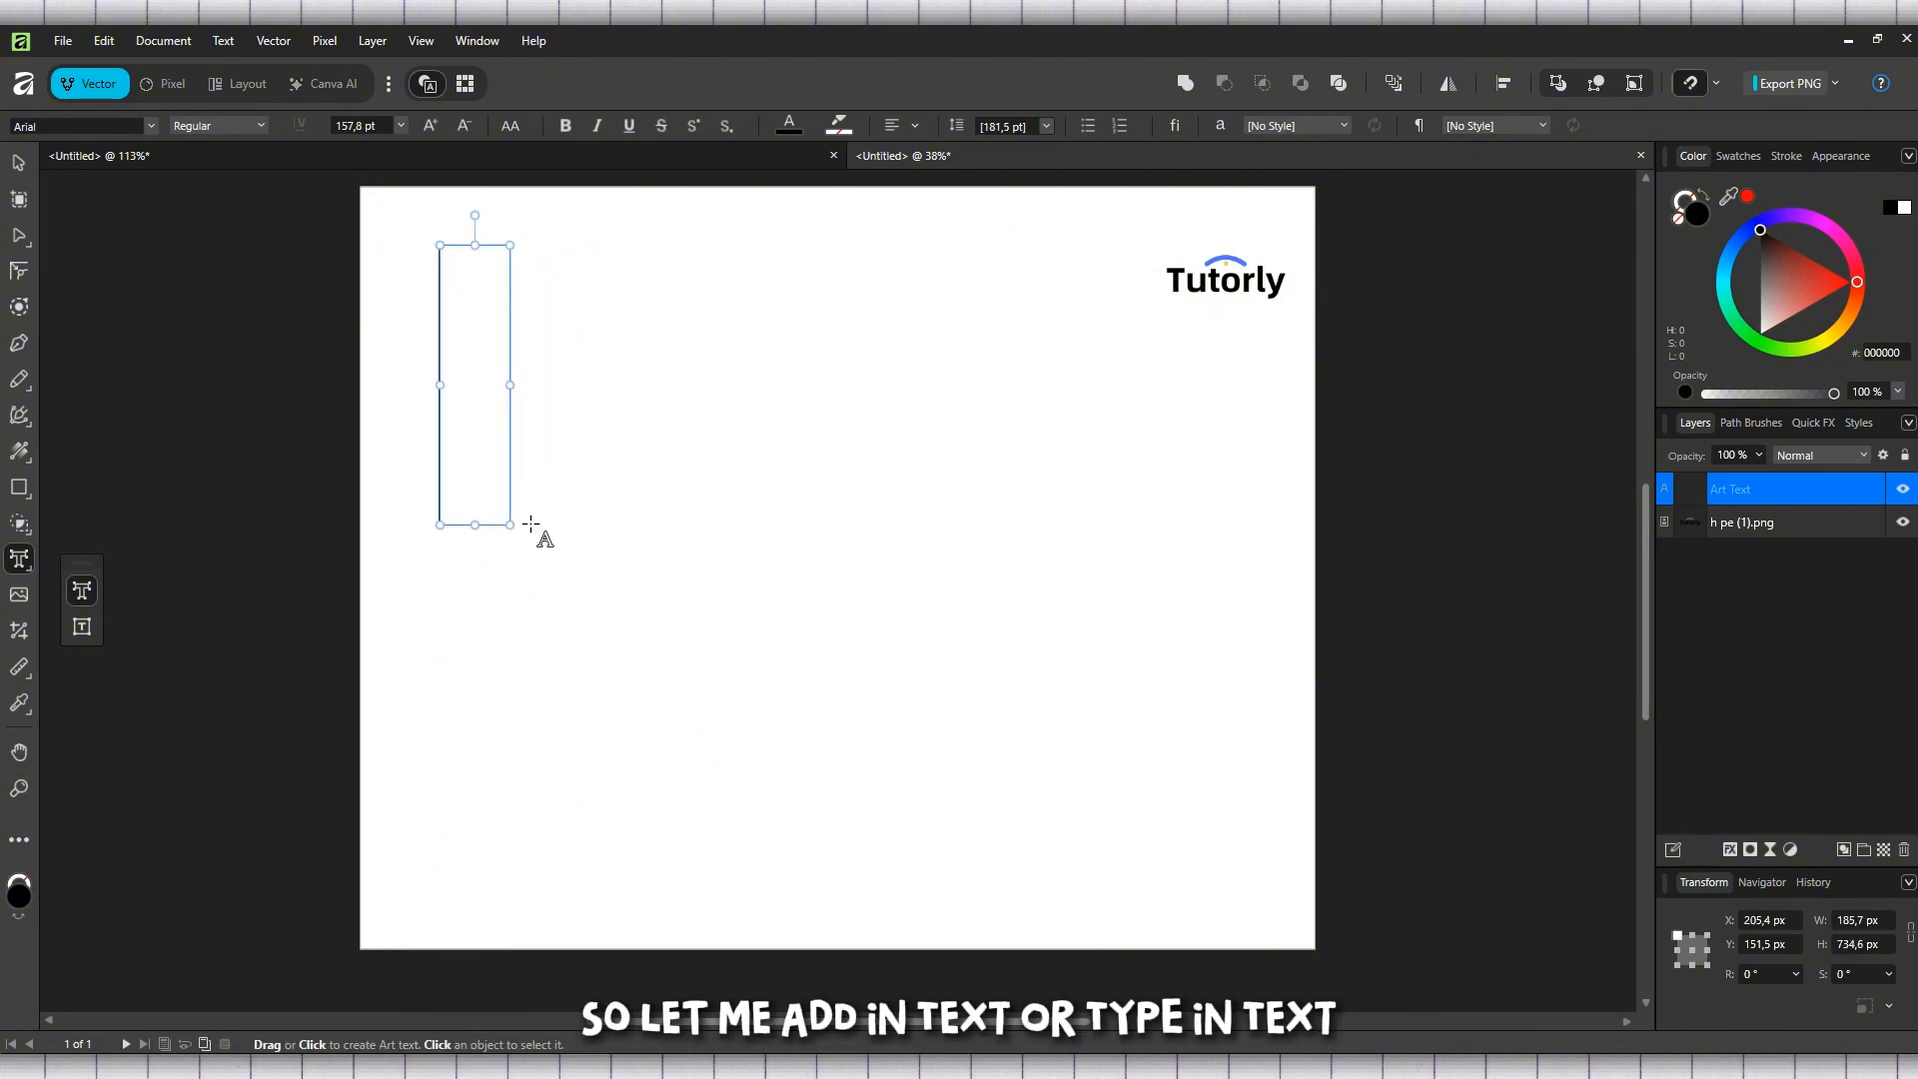
type("t")
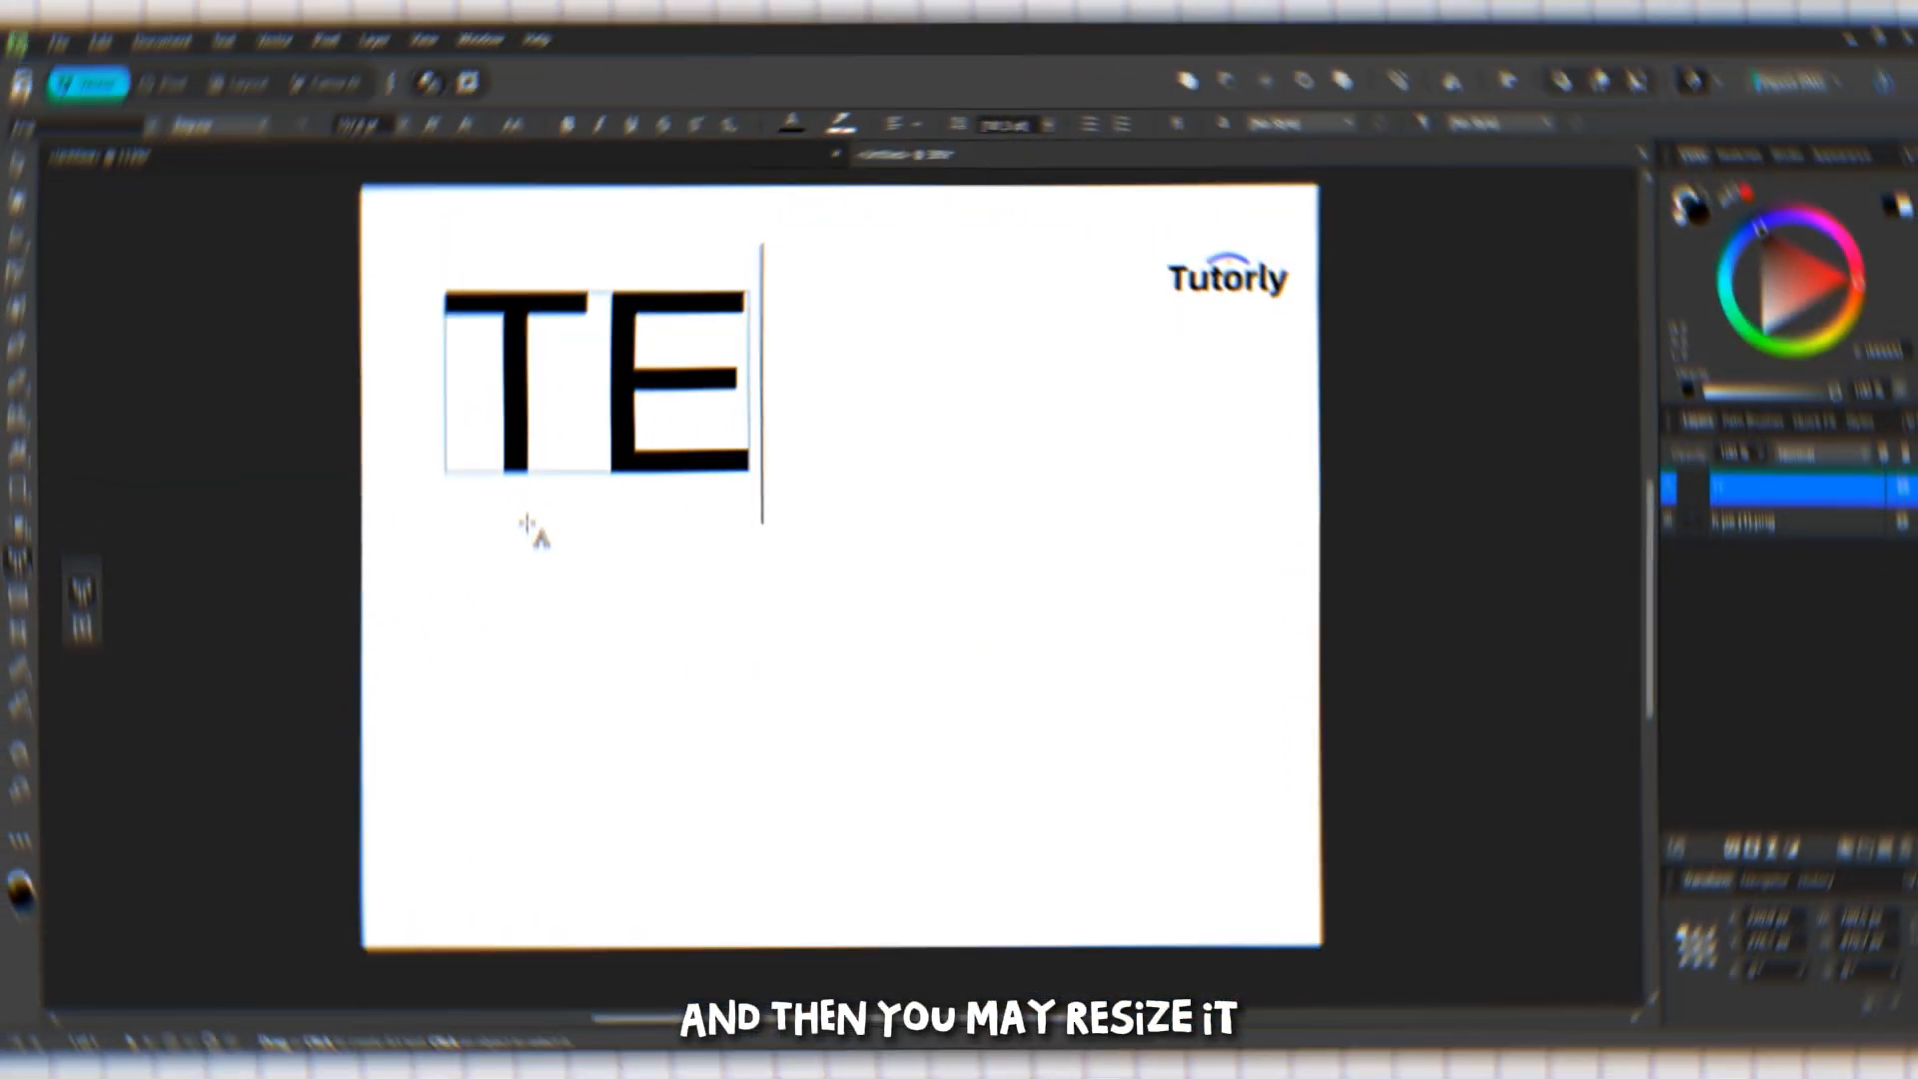
type("XT")
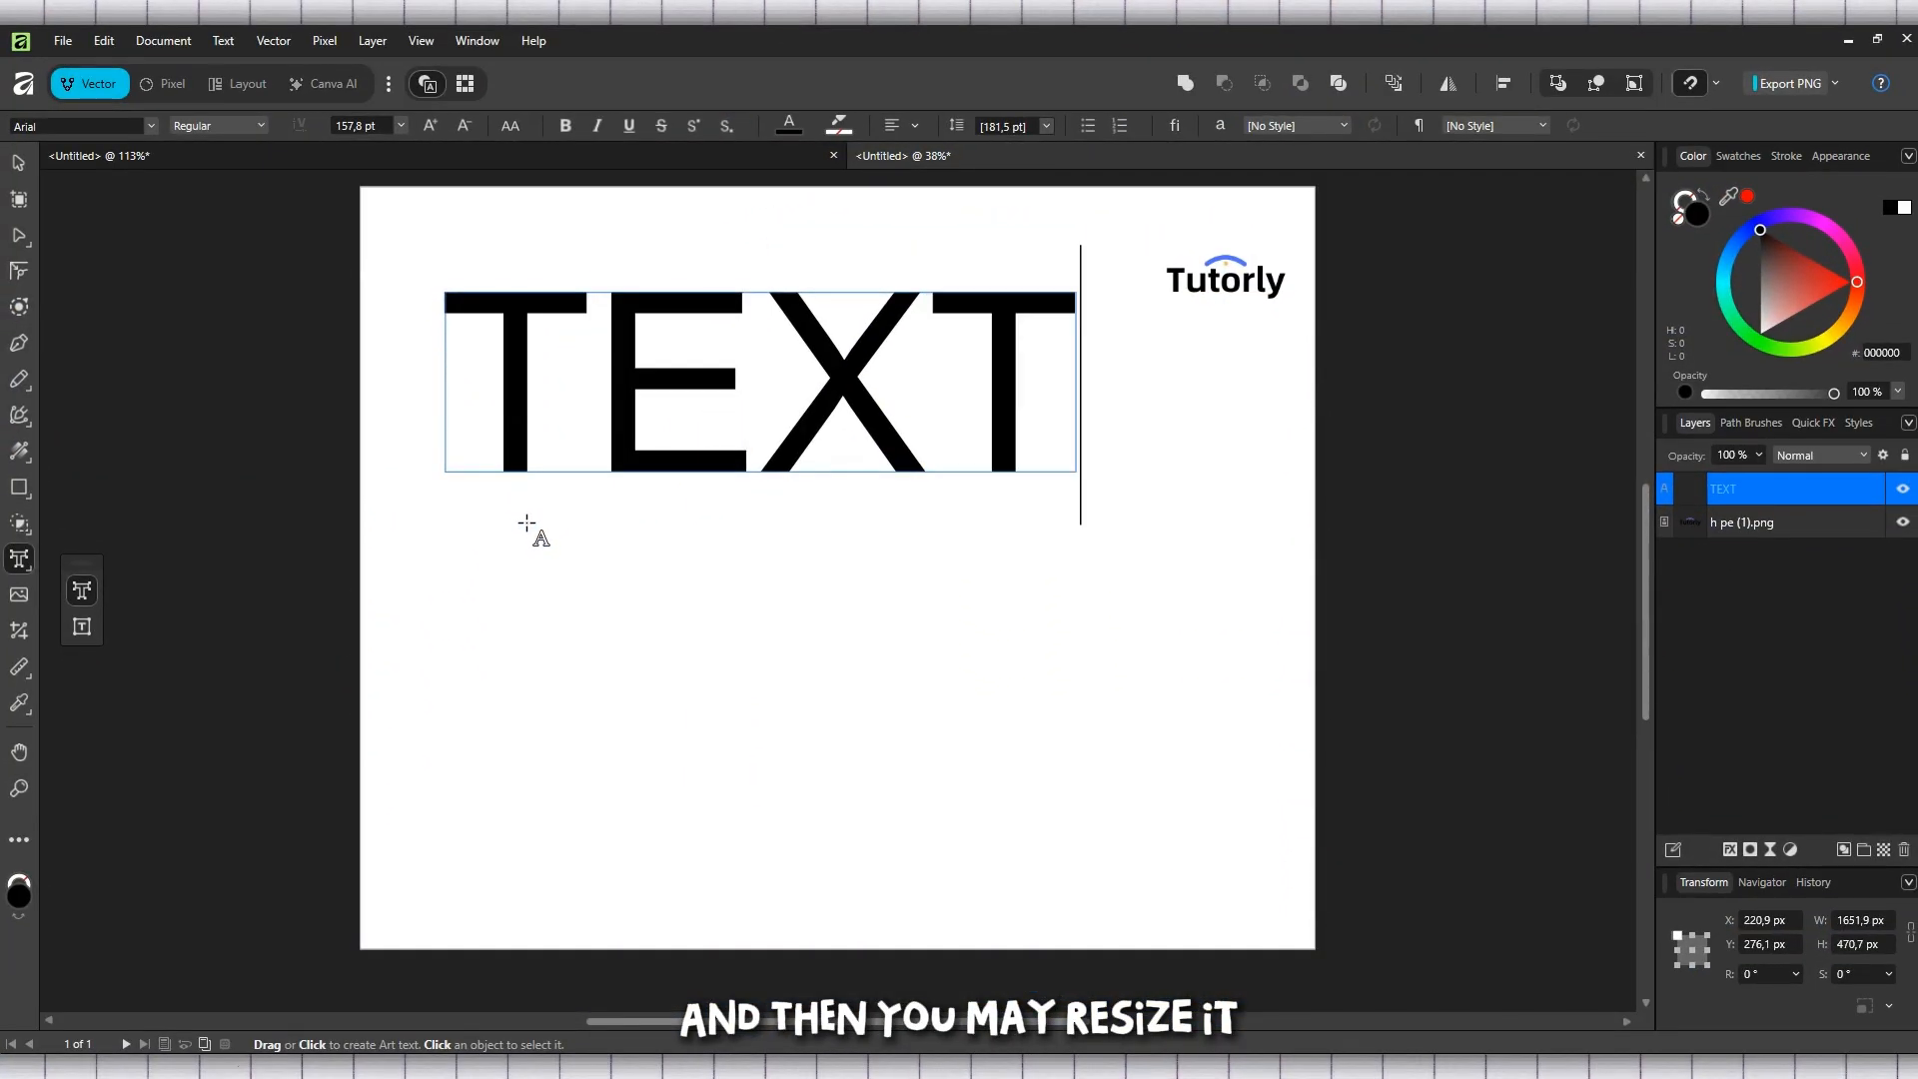
Scale the artistic text down to about 122 pt and replace its wording with "ABC"
key("Escape")
left_click_drag(1076, 471, 923, 436)
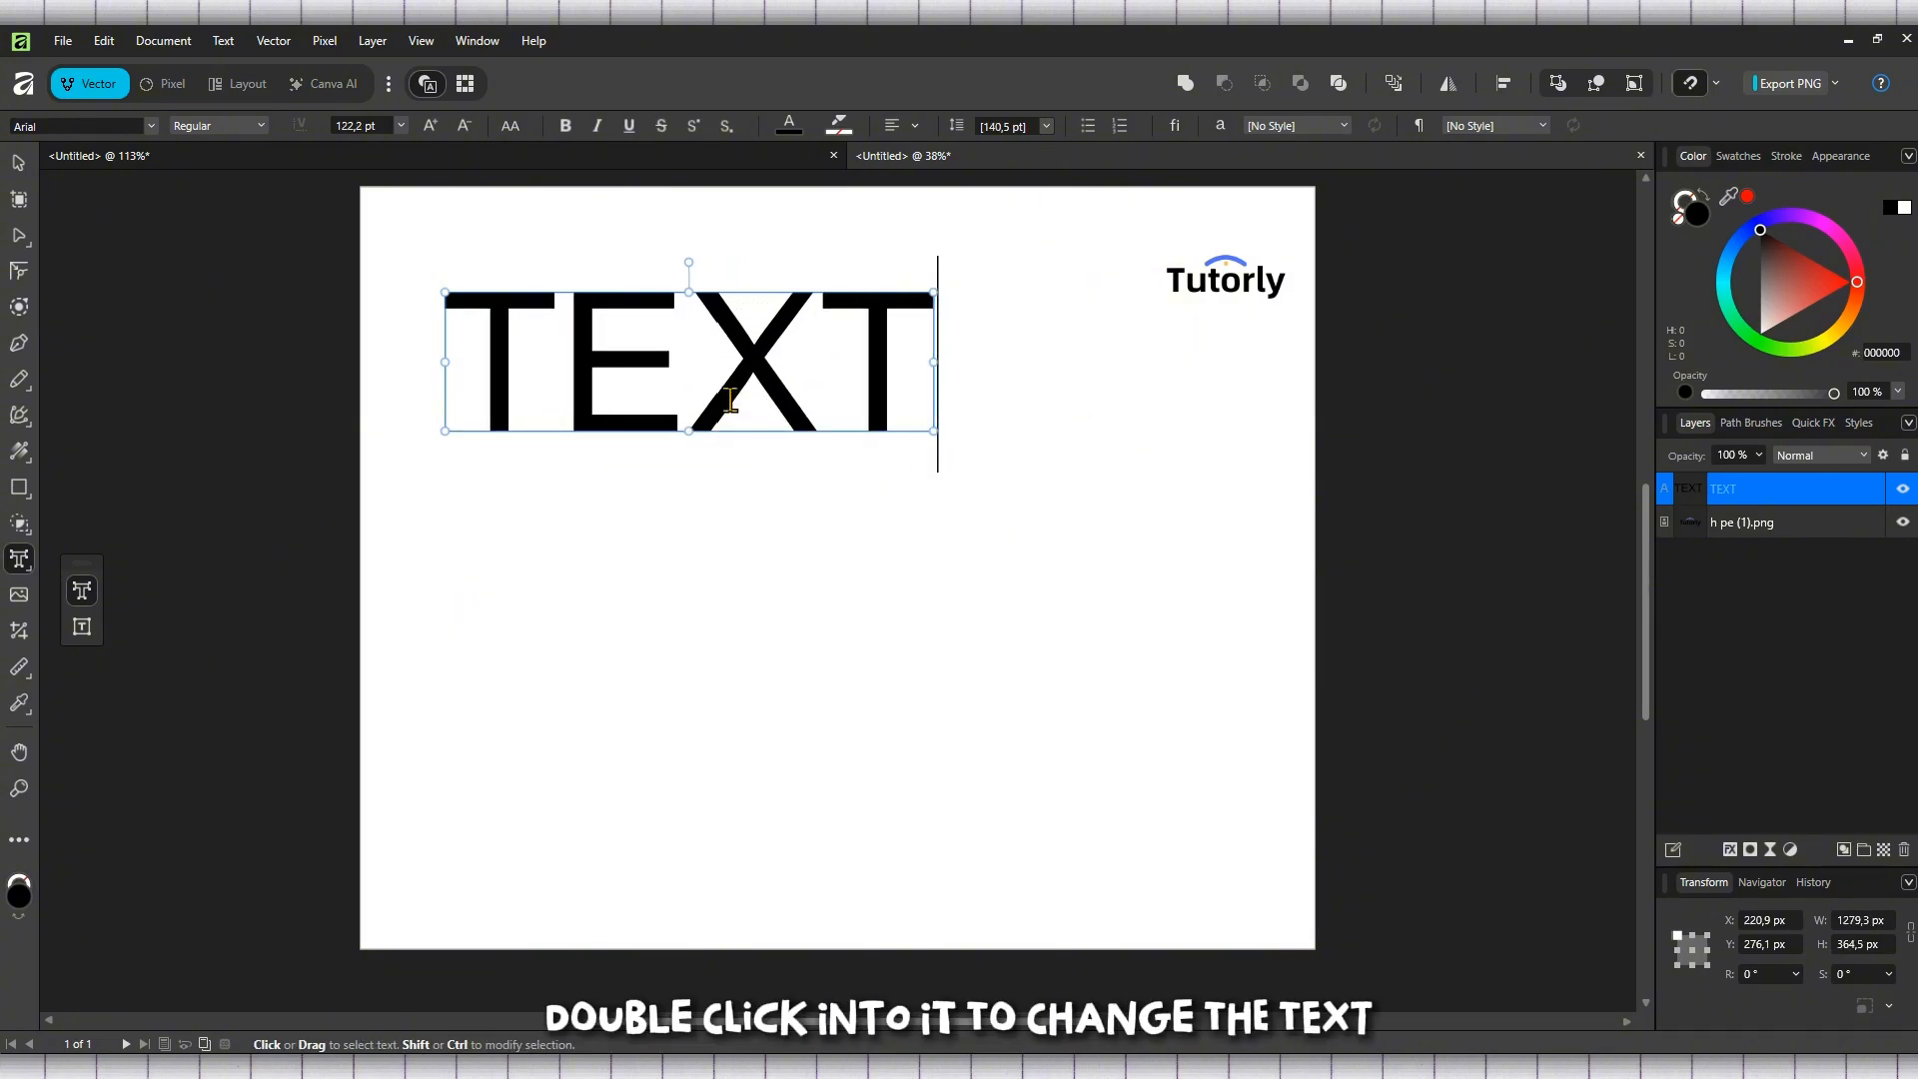
double_click(731, 400)
triple_click(730, 400)
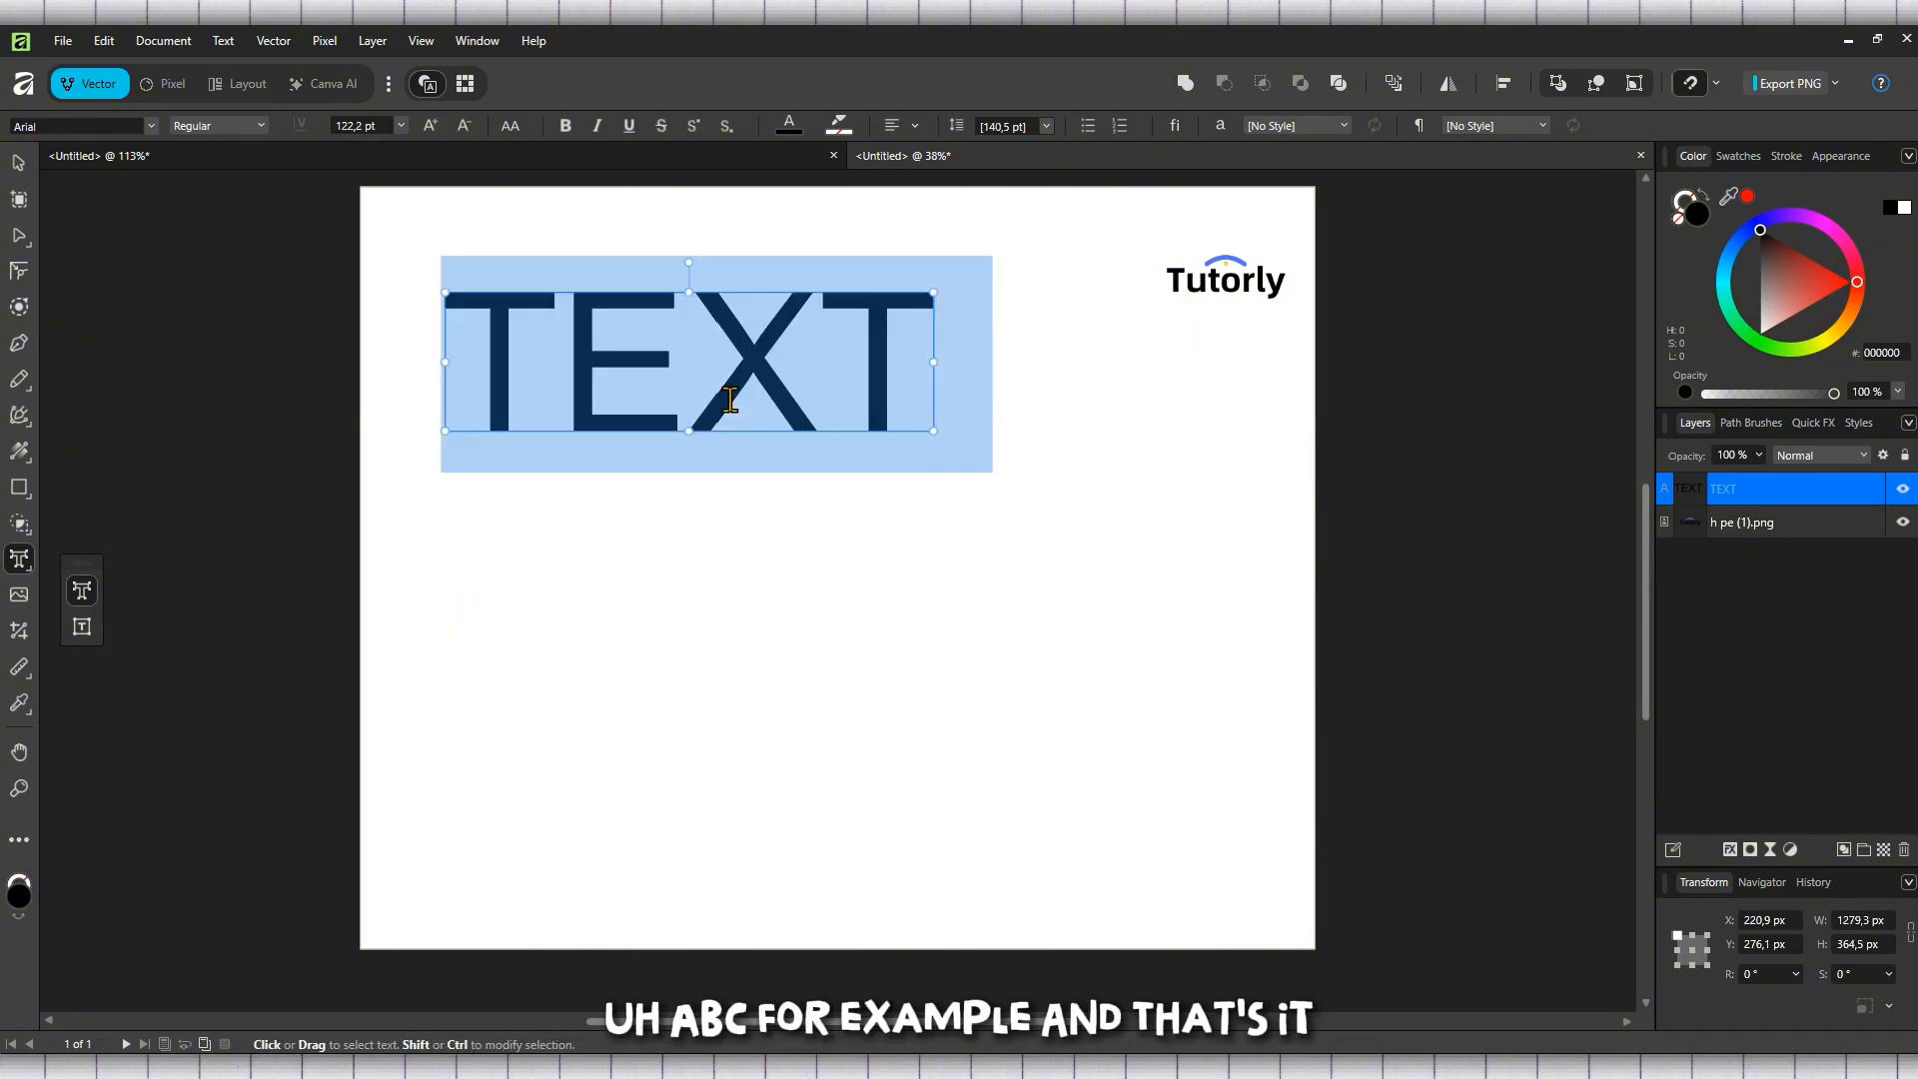
type("ABC")
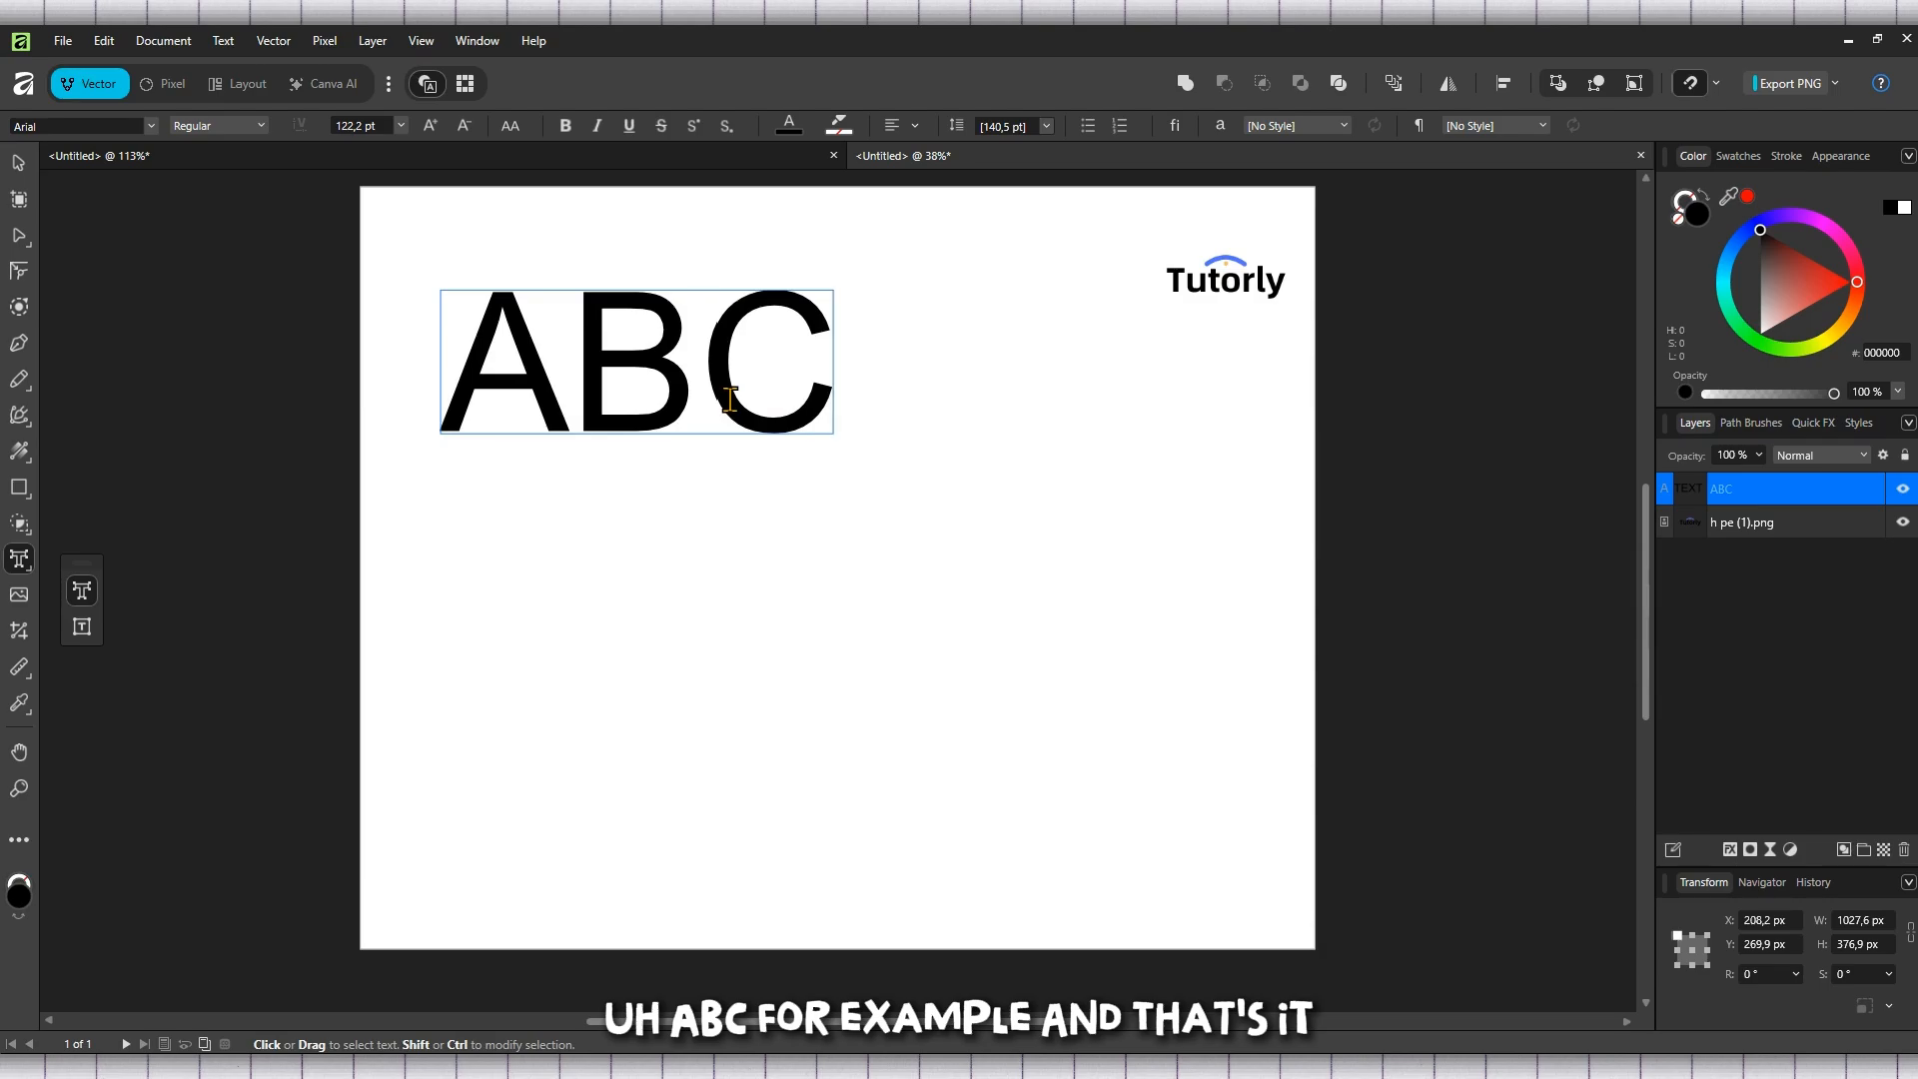
Scale the ABC text up proportionally to about 141 pt, roughly 1182 px wide
left_click(726, 546)
left_click(594, 370)
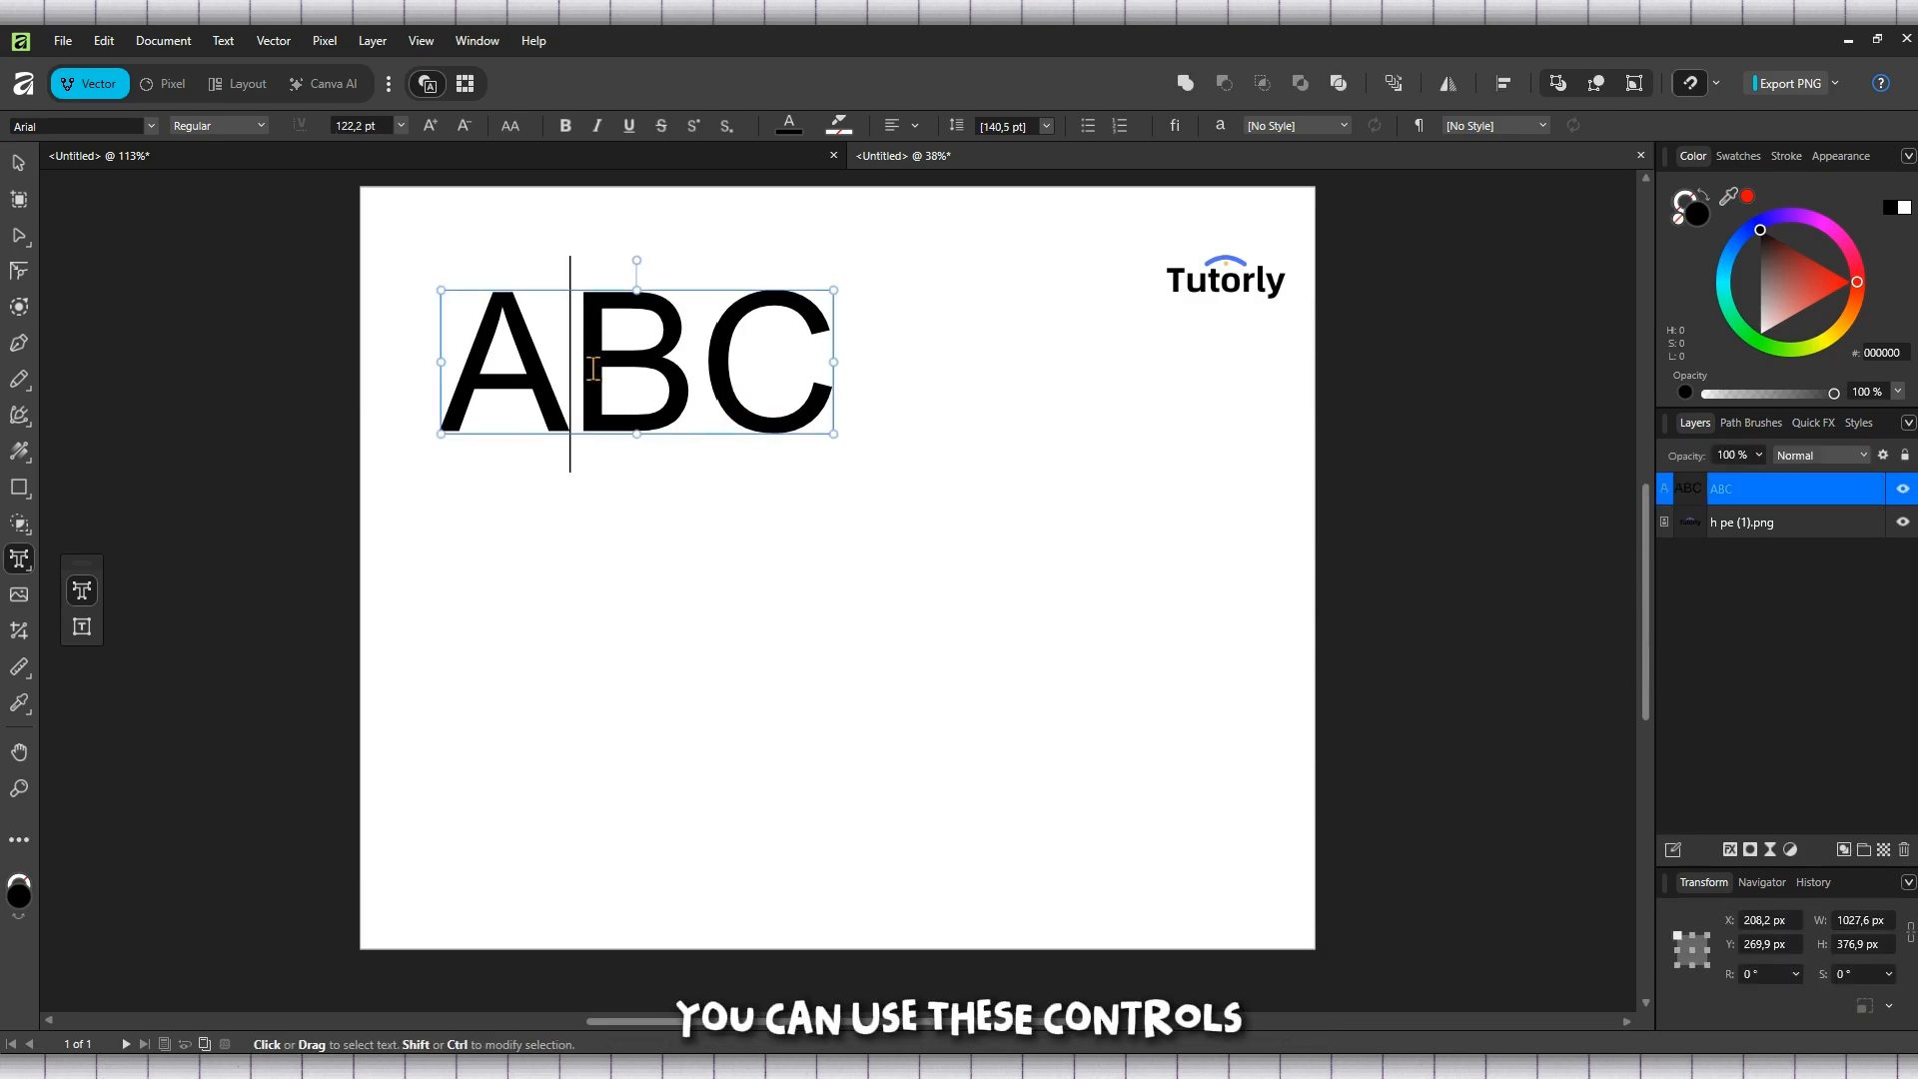
left_click(666, 379)
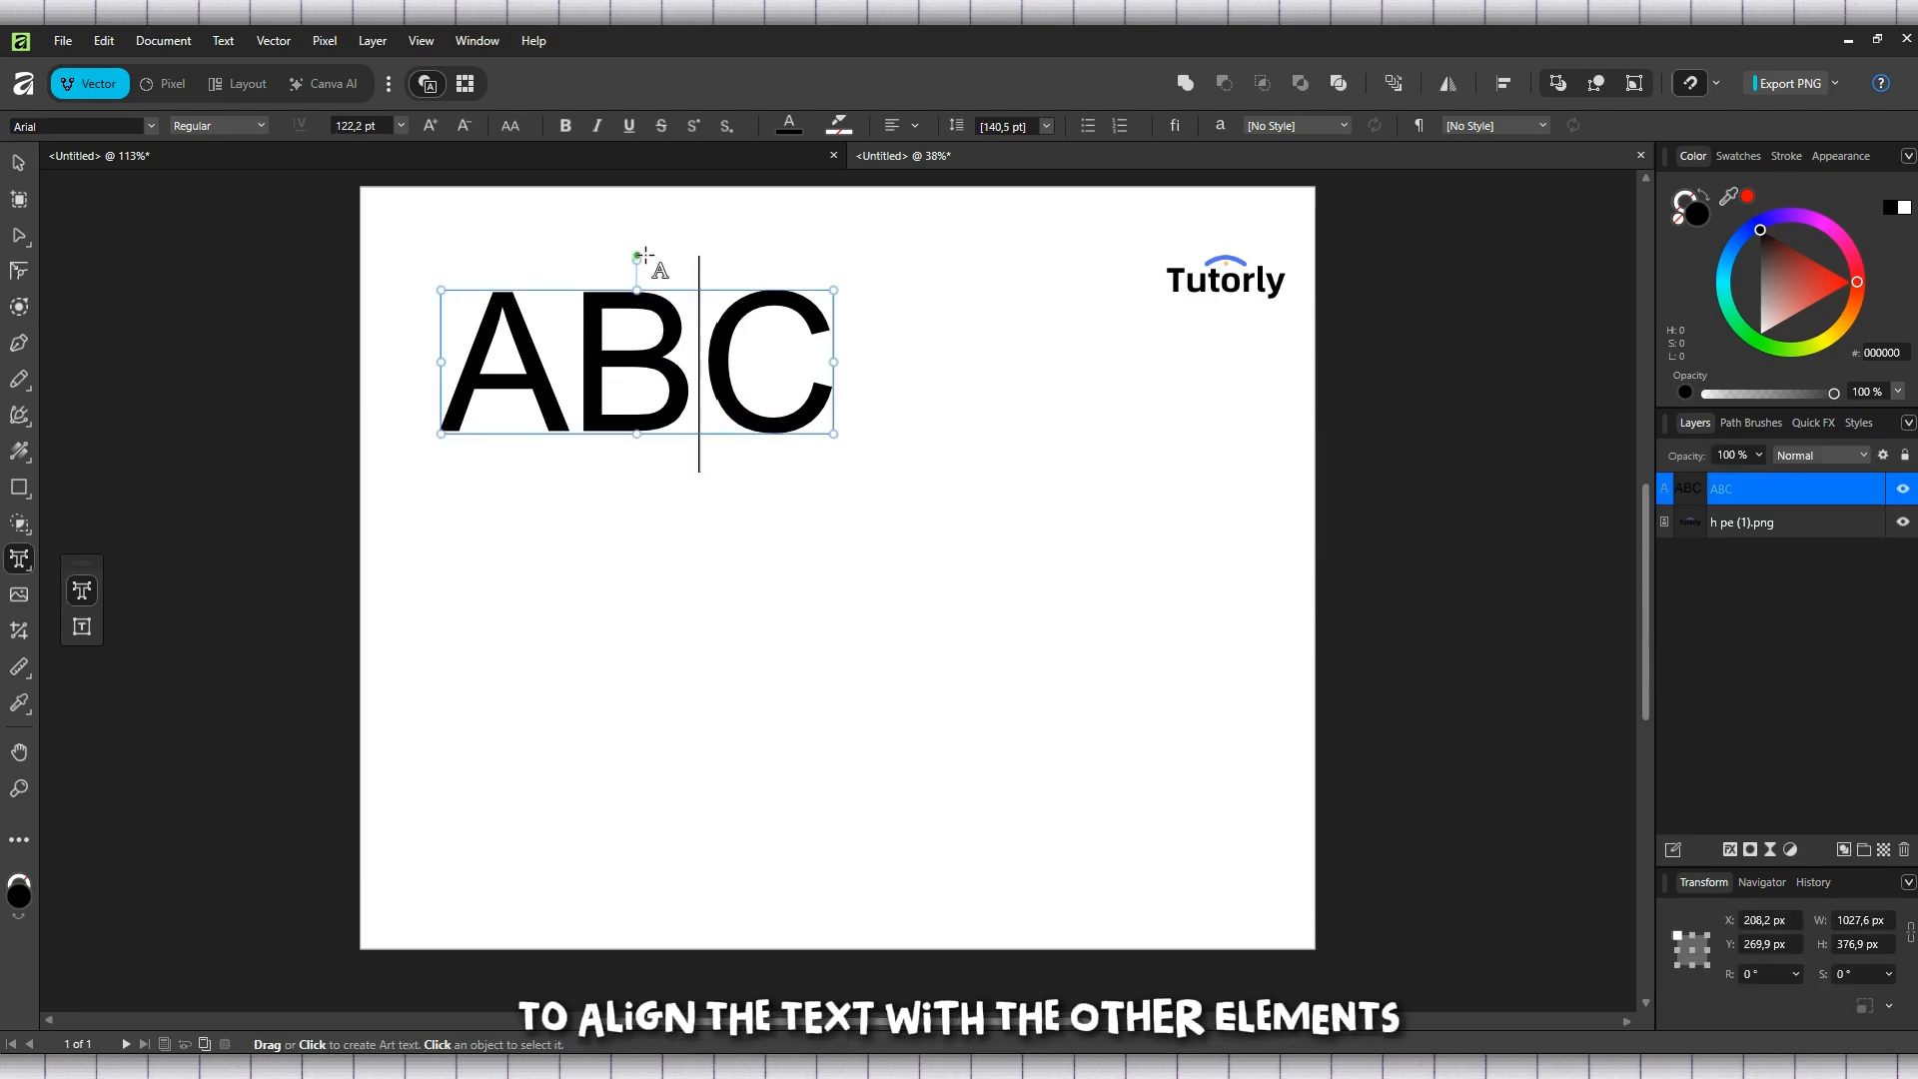
left_click_drag(731, 377, 778, 393)
left_click(778, 392)
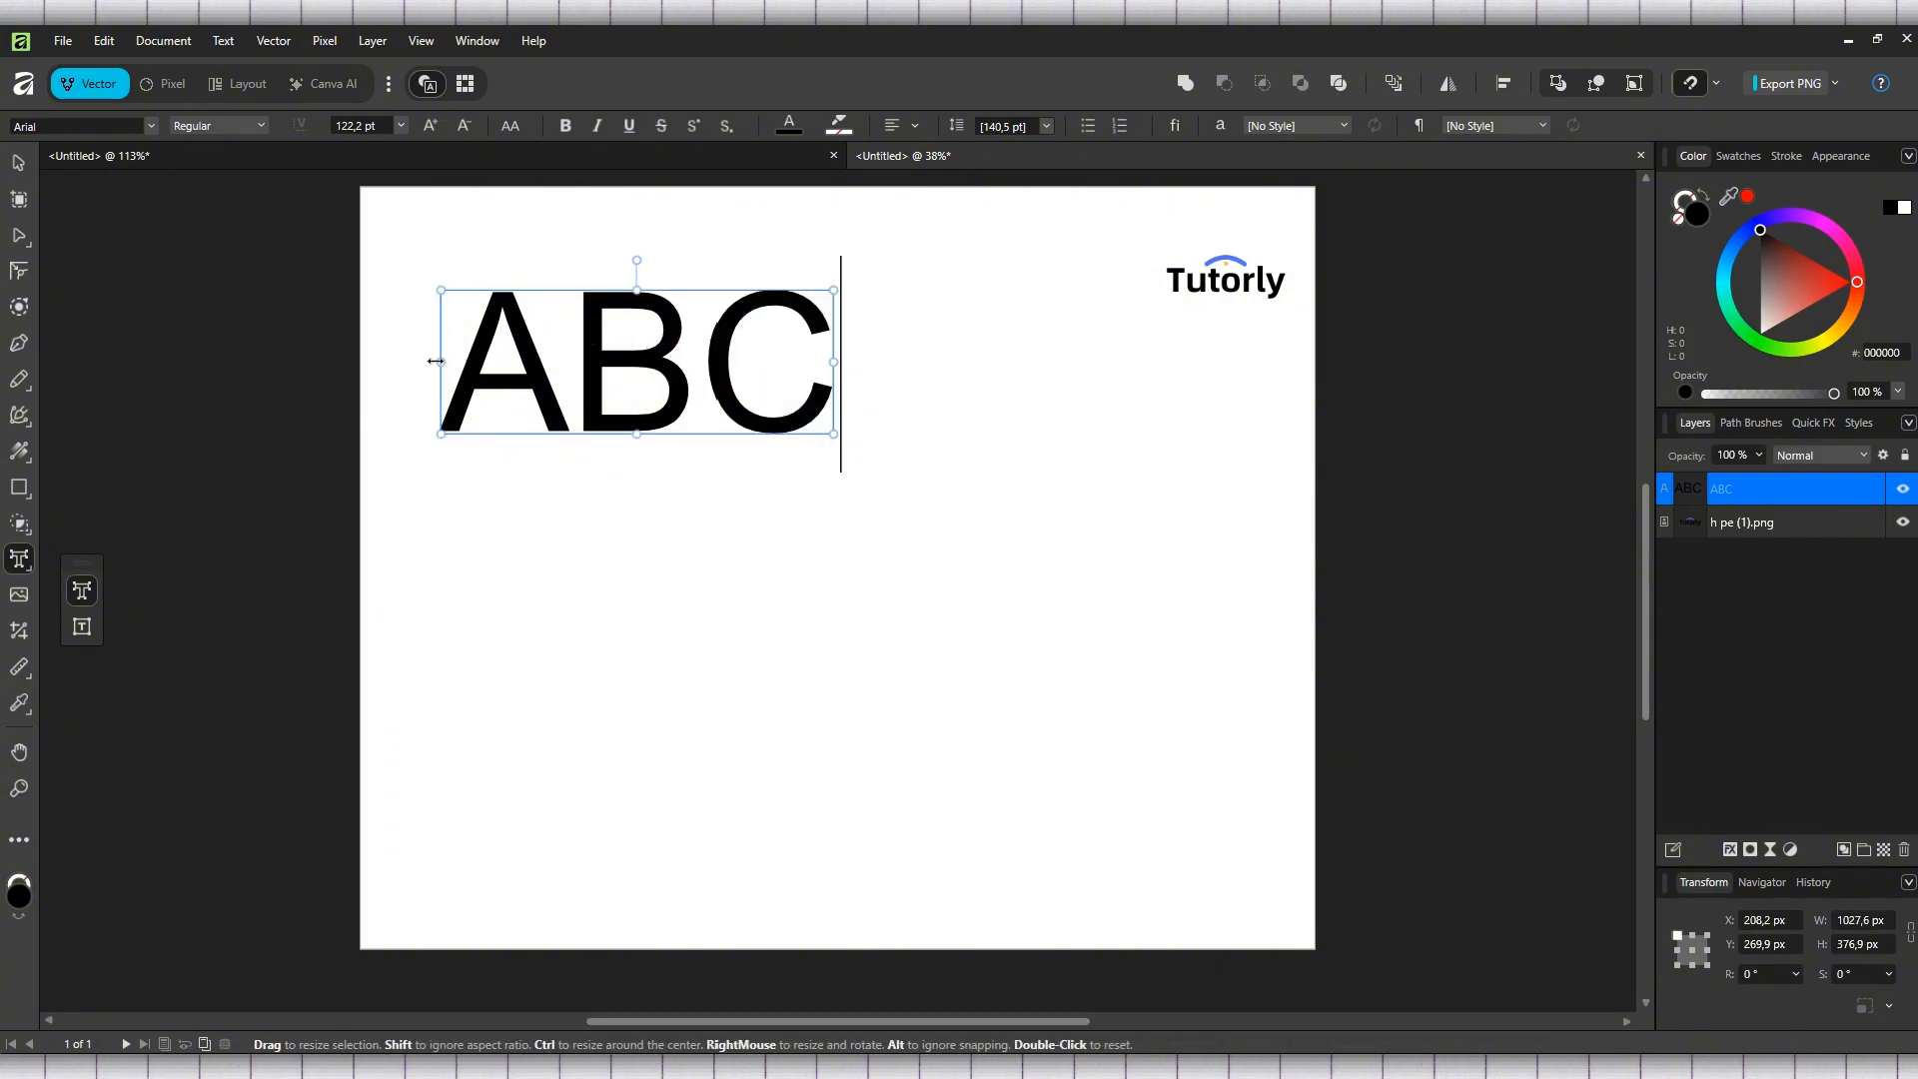
left_click_drag(834, 433, 892, 454)
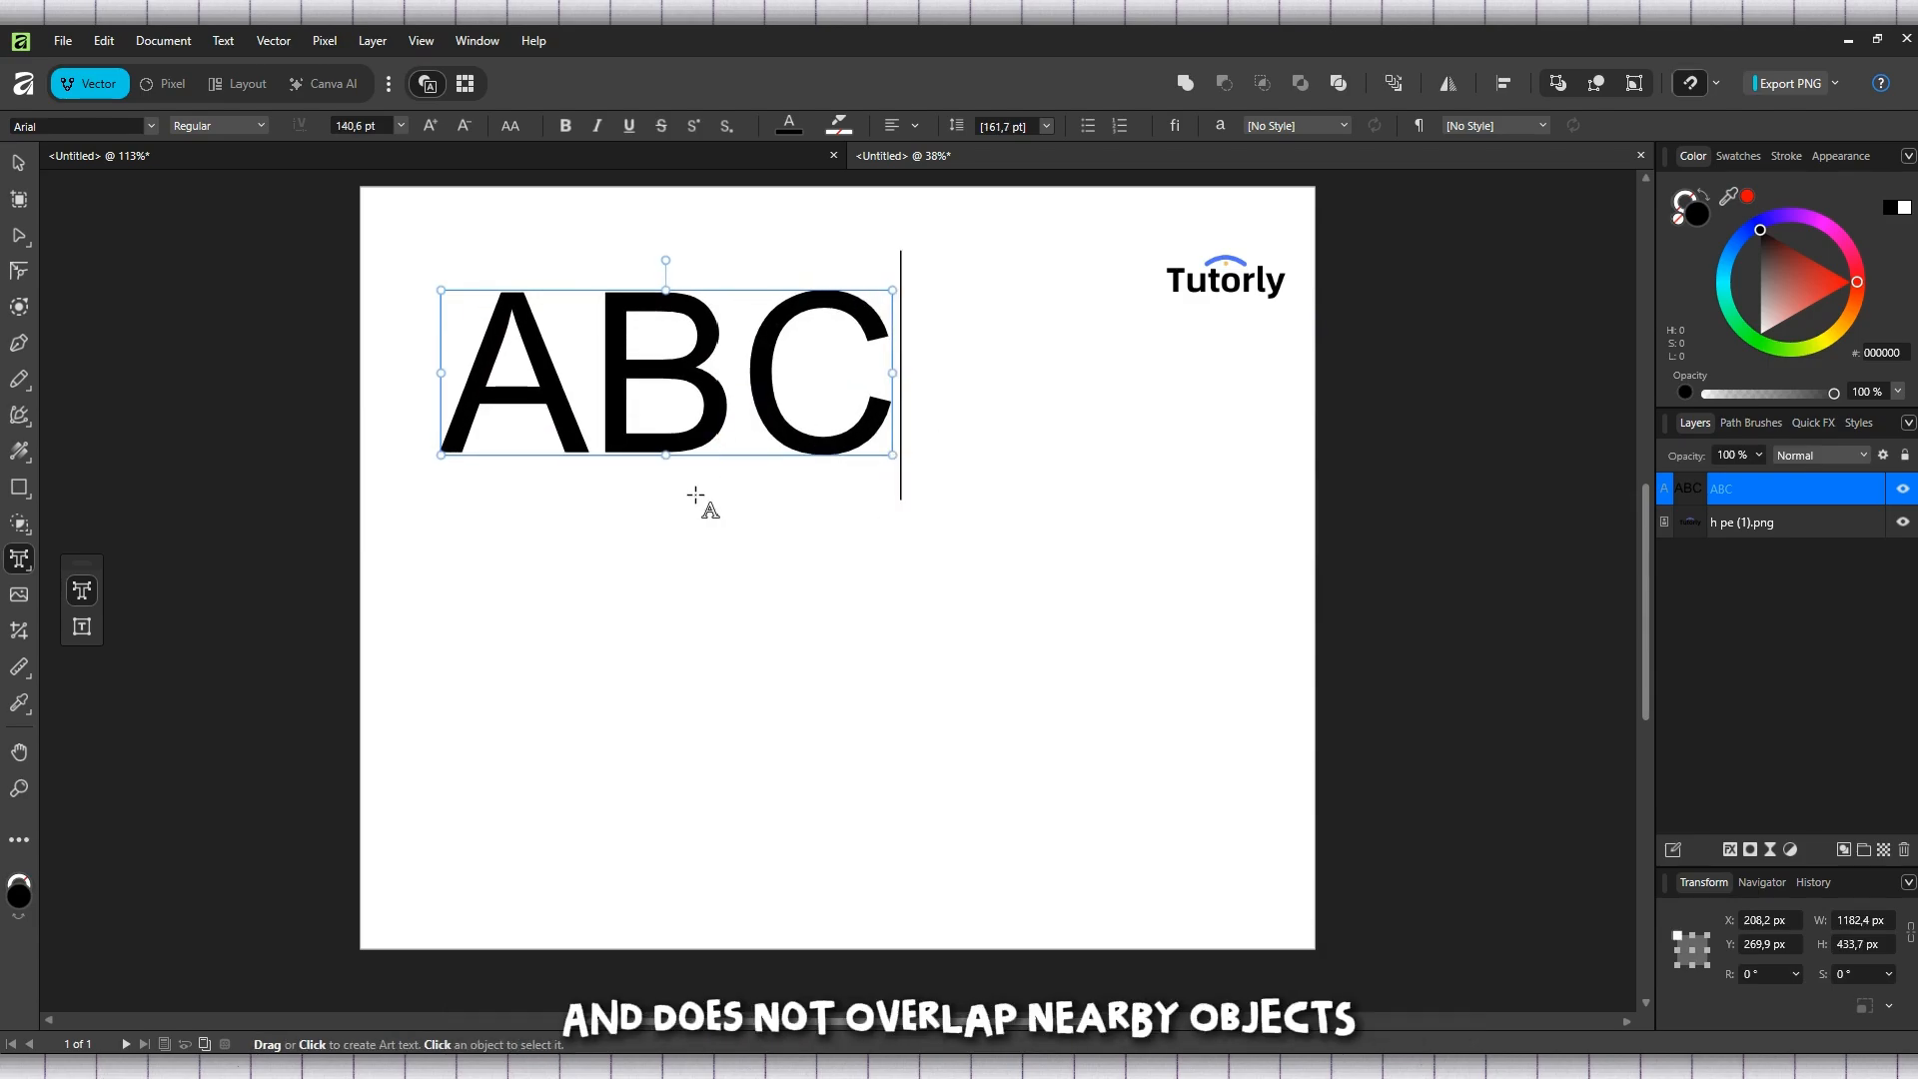
left_click_drag(695, 496, 761, 568)
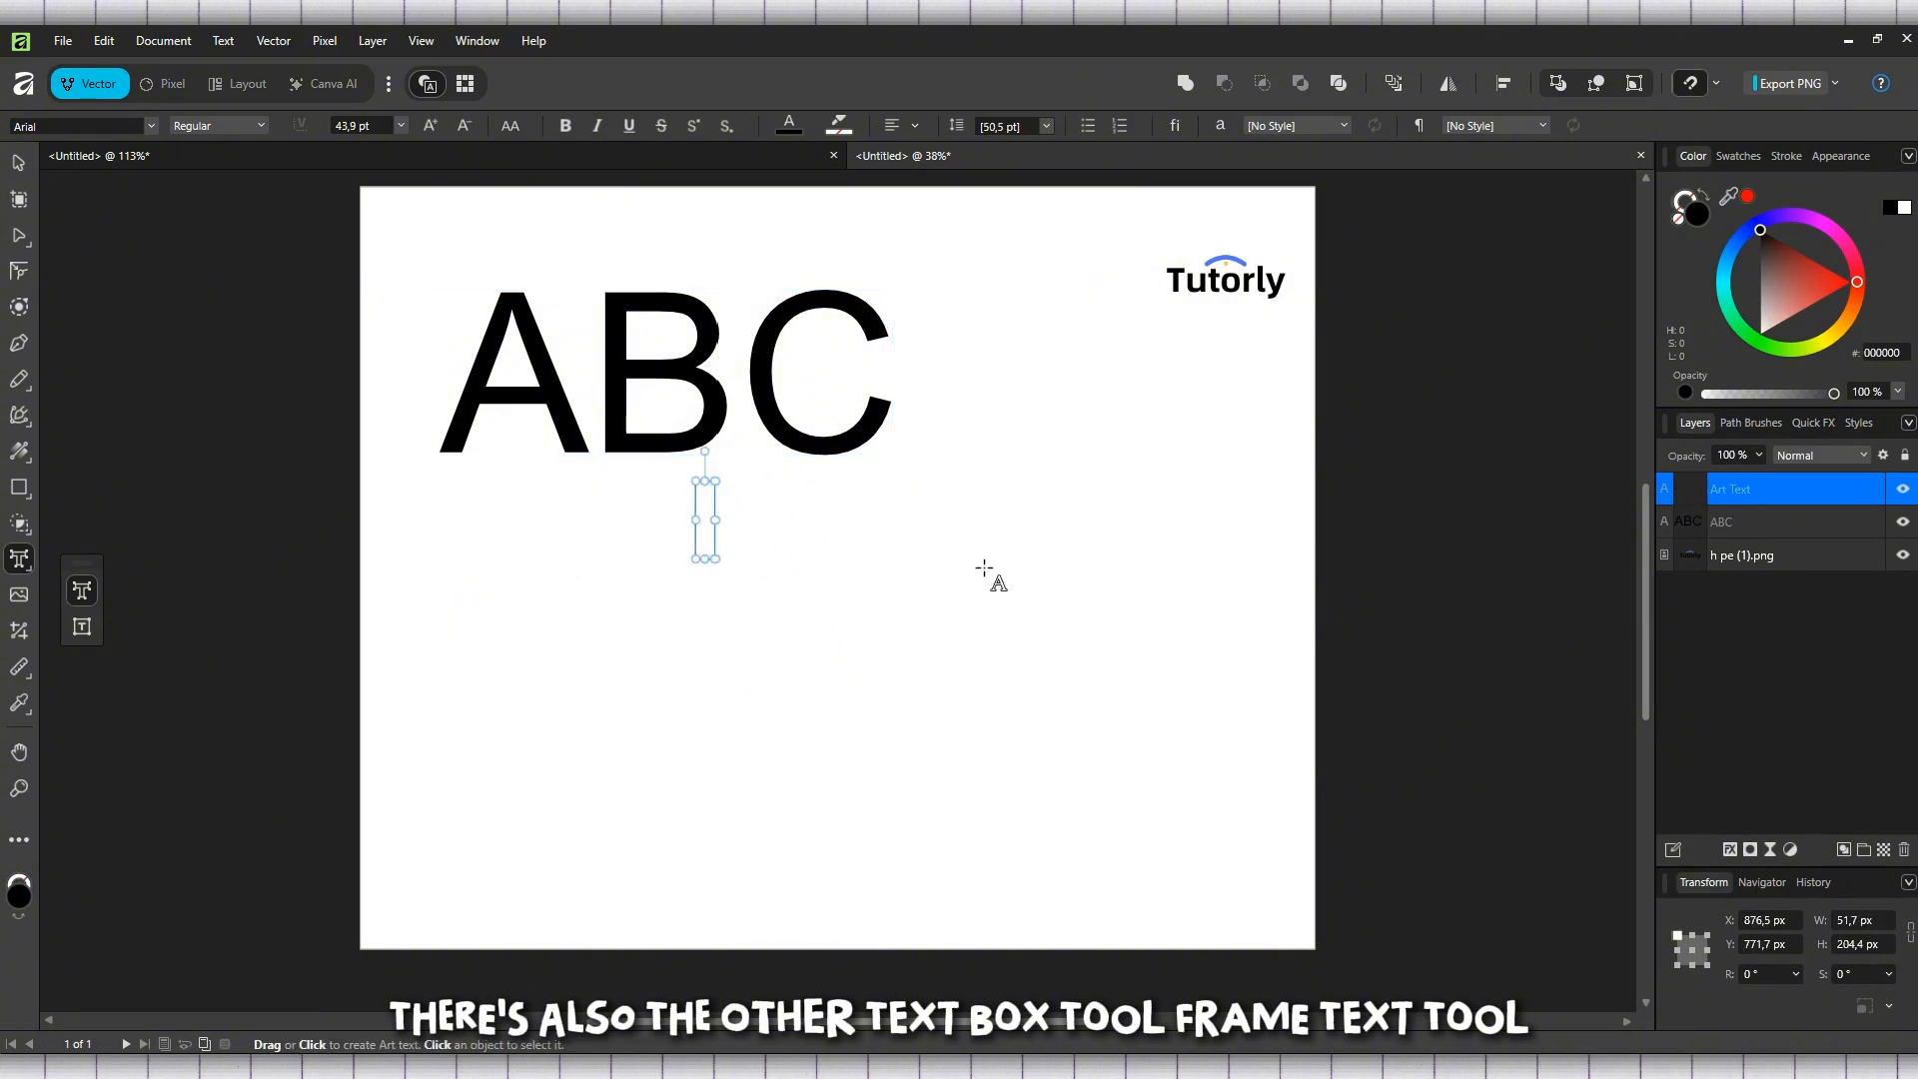
key("Escape")
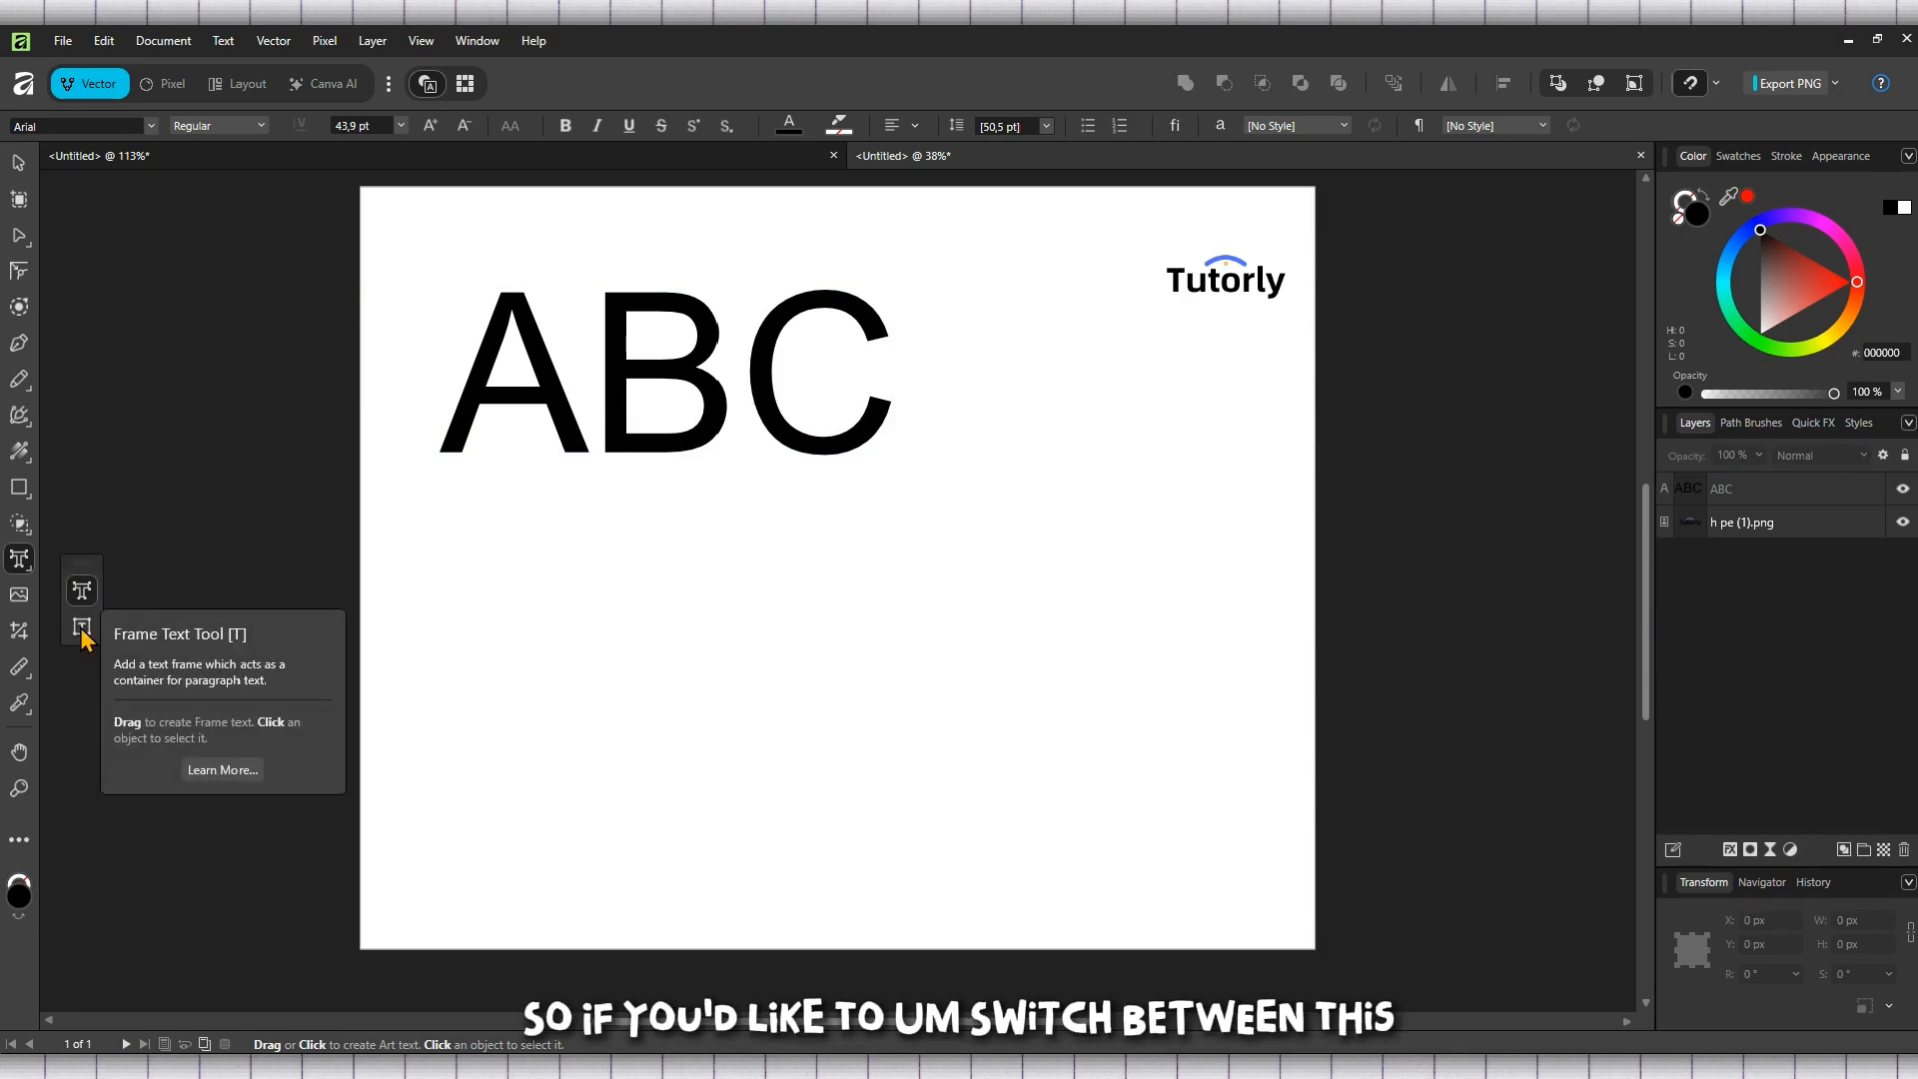
Draw a text frame below the ABC text and shrink it from its upper-left corner to about 1298 × 464 px
left_click(83, 630)
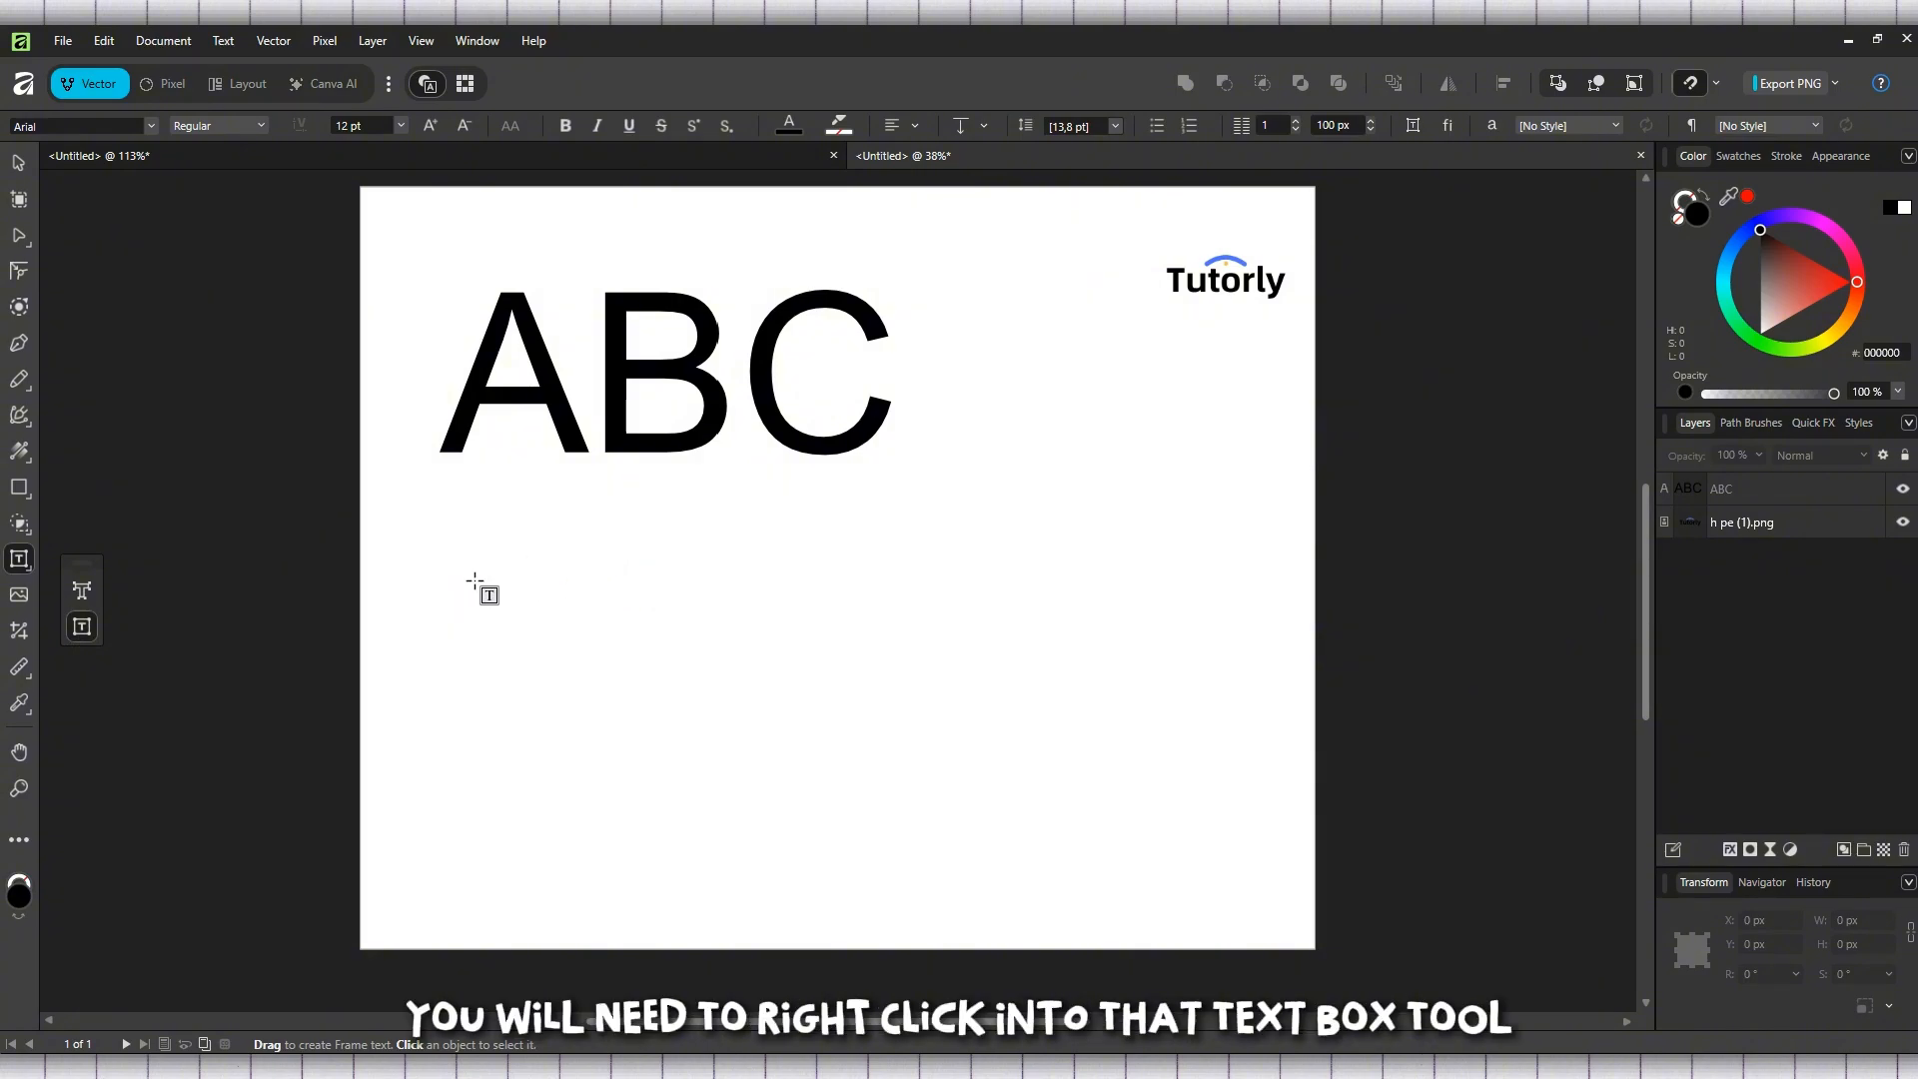
left_click_drag(474, 580, 1001, 776)
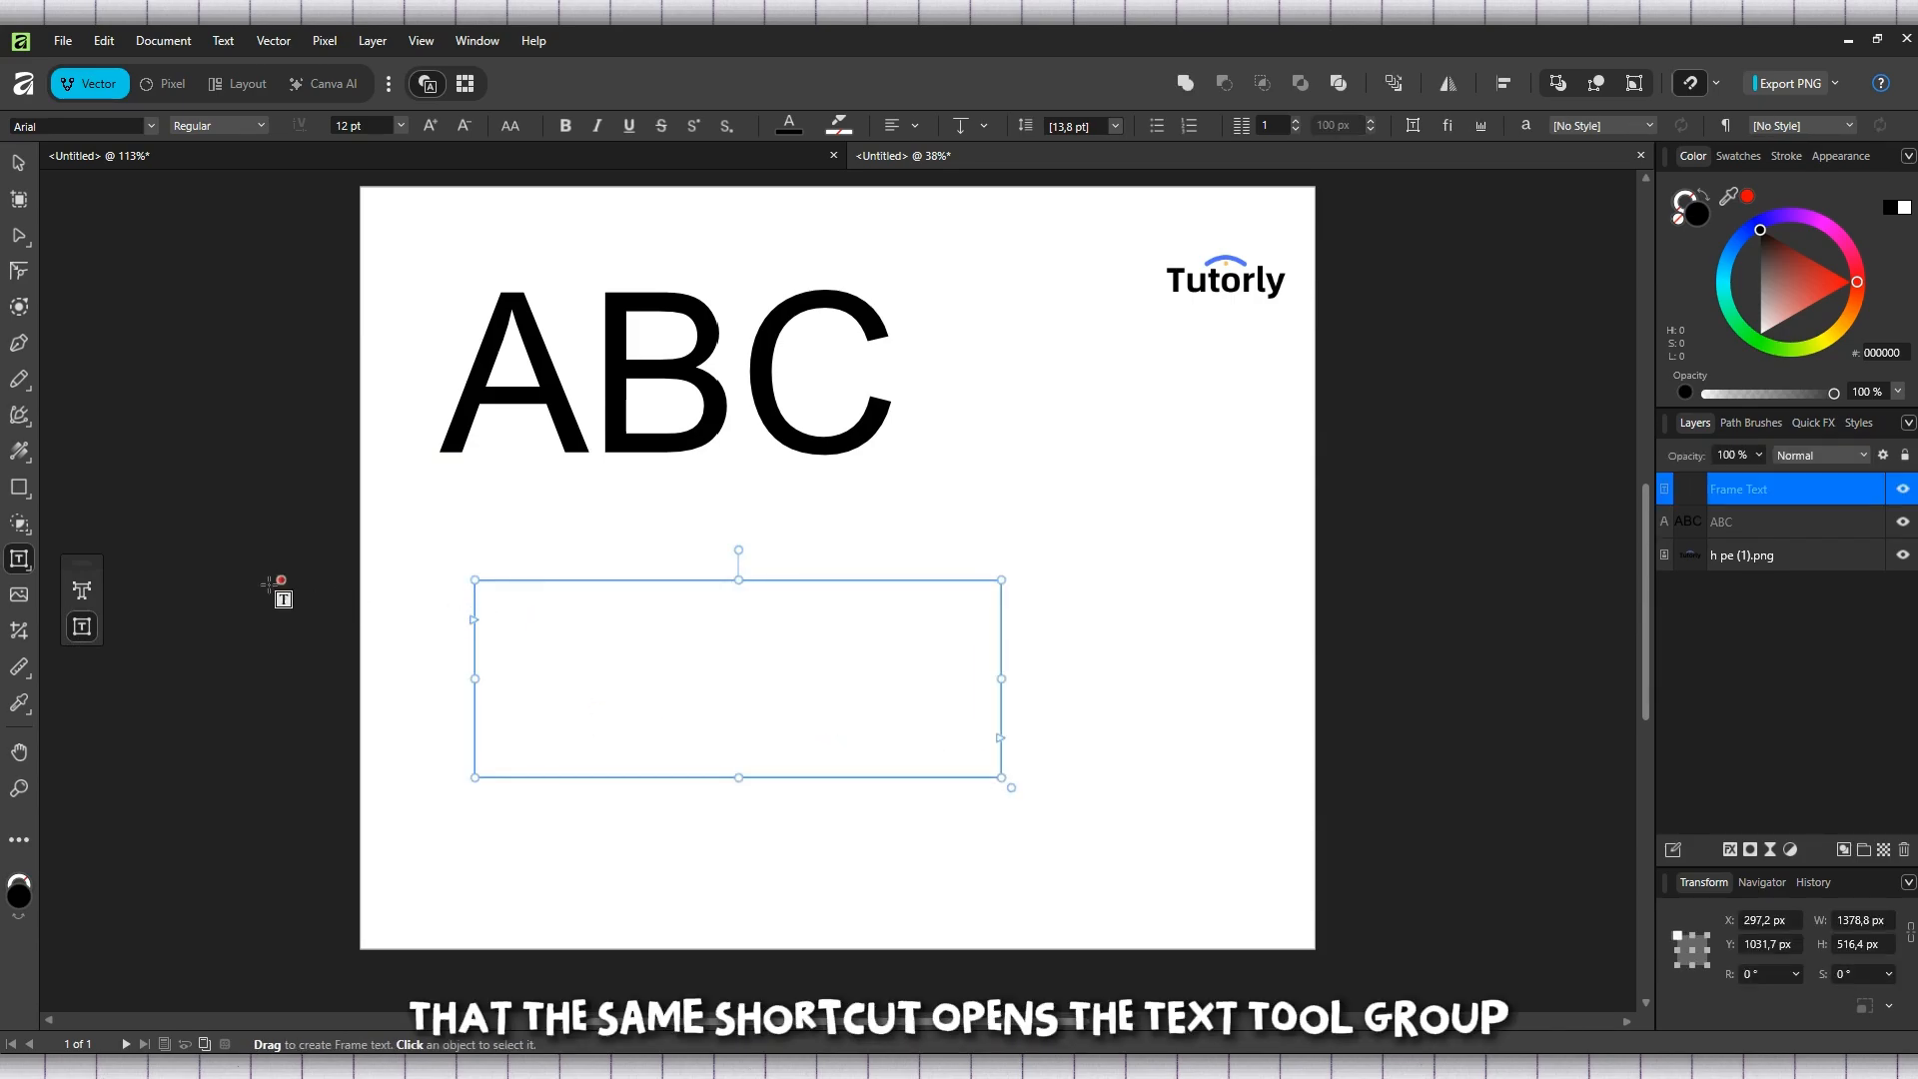
left_click(517, 619)
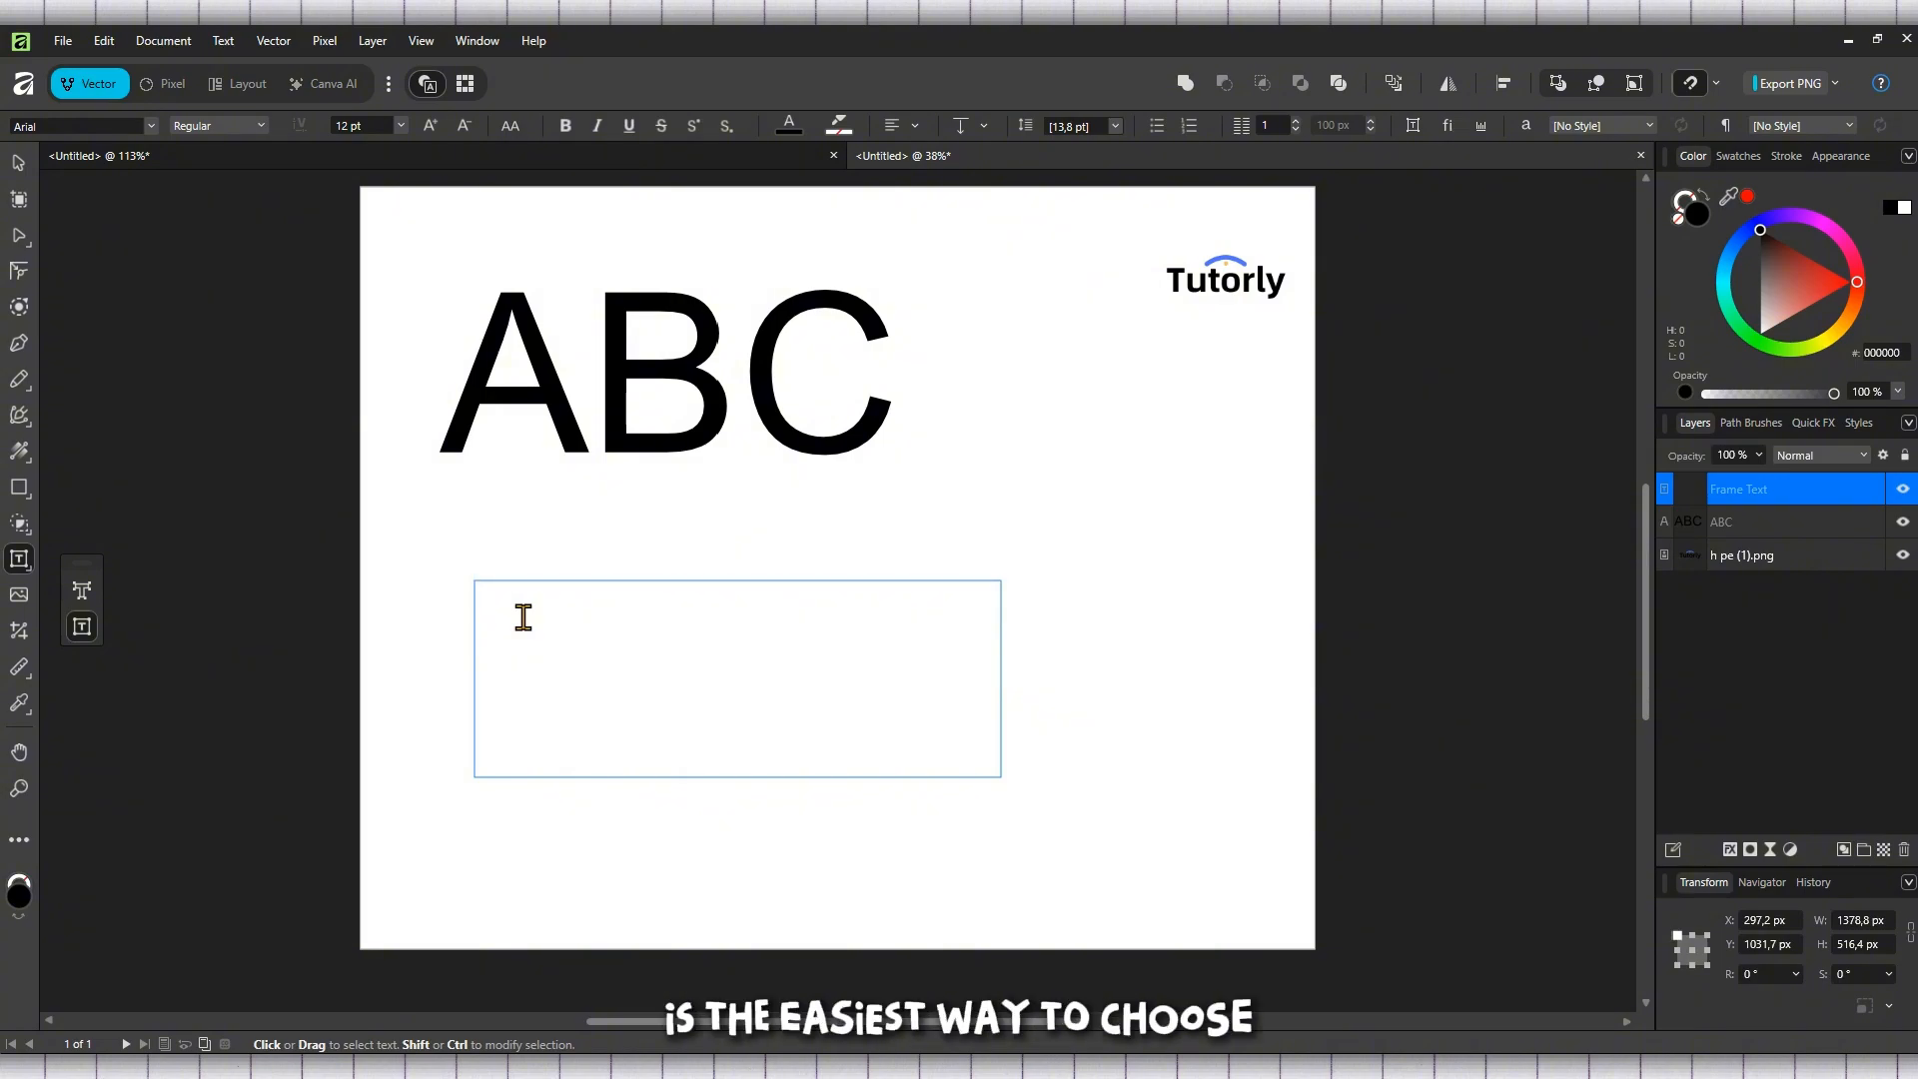
key("Escape")
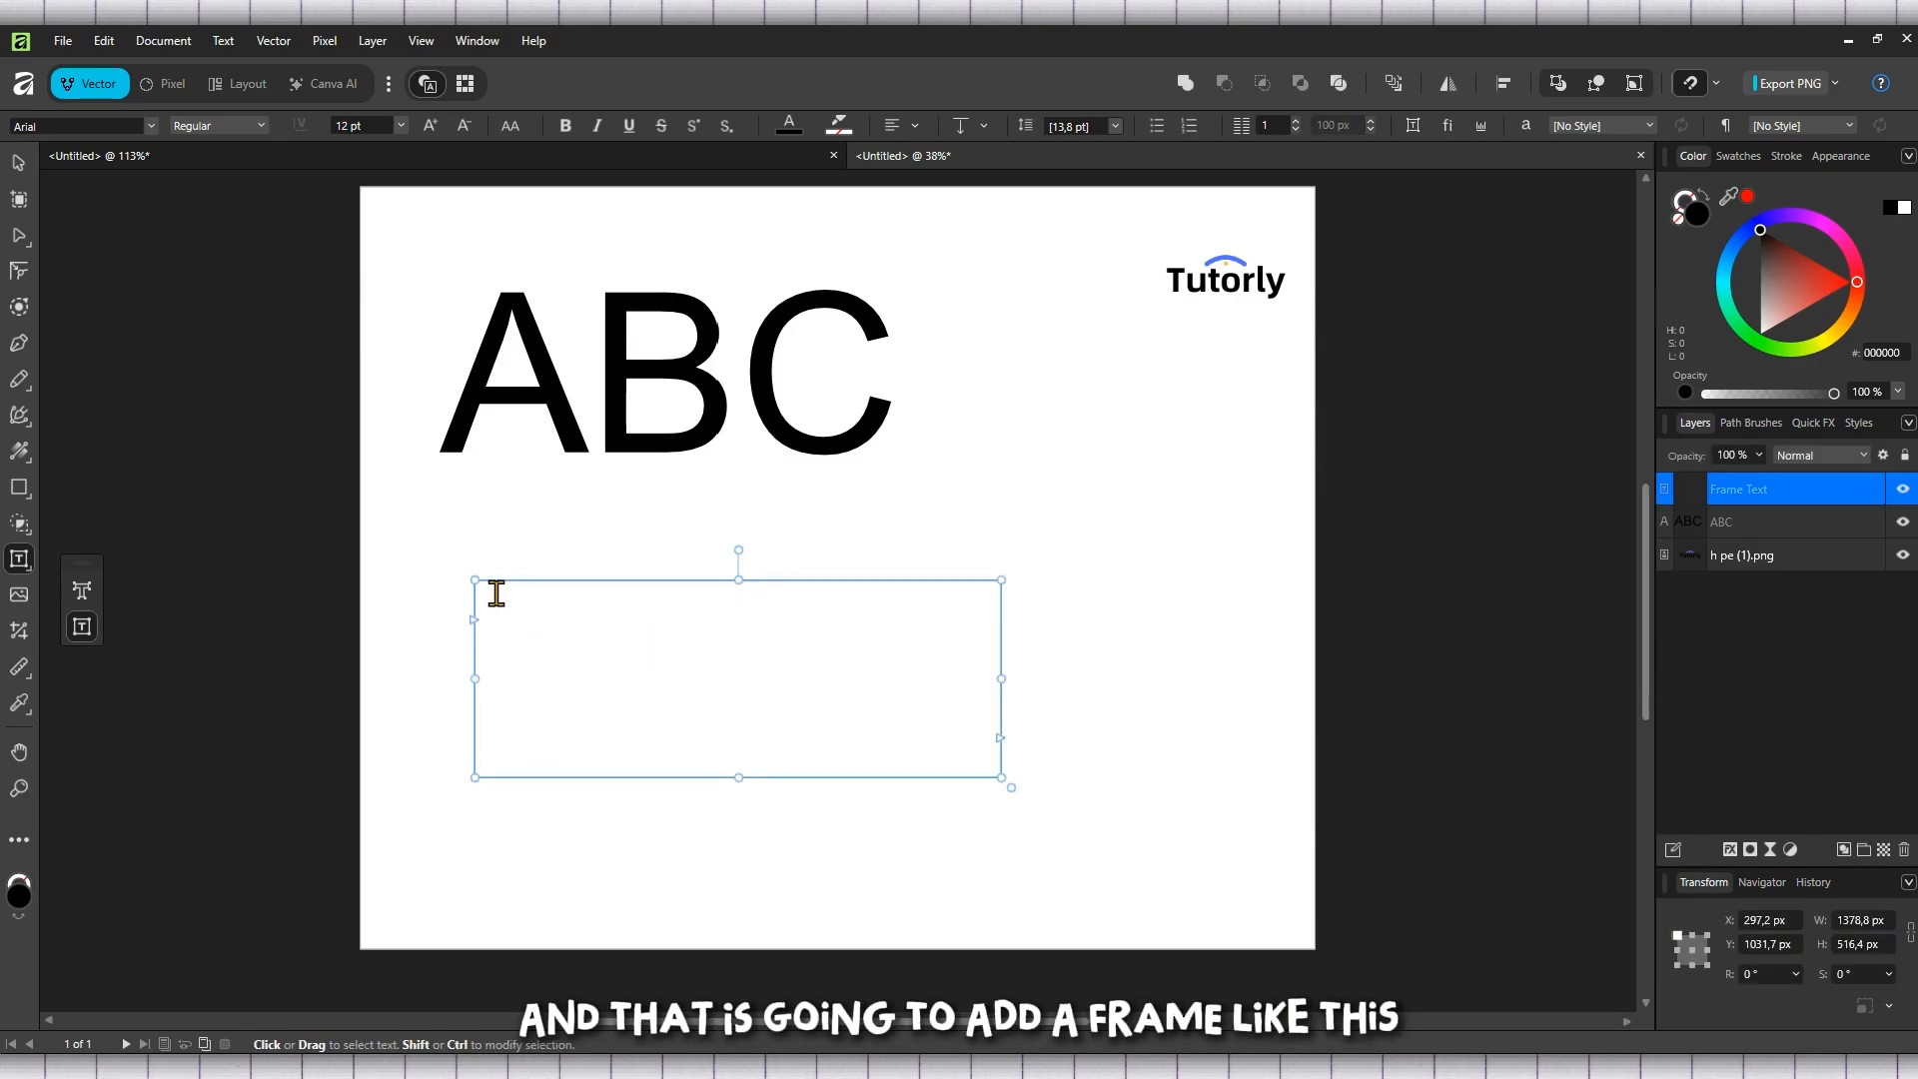
left_click_drag(476, 584, 507, 605)
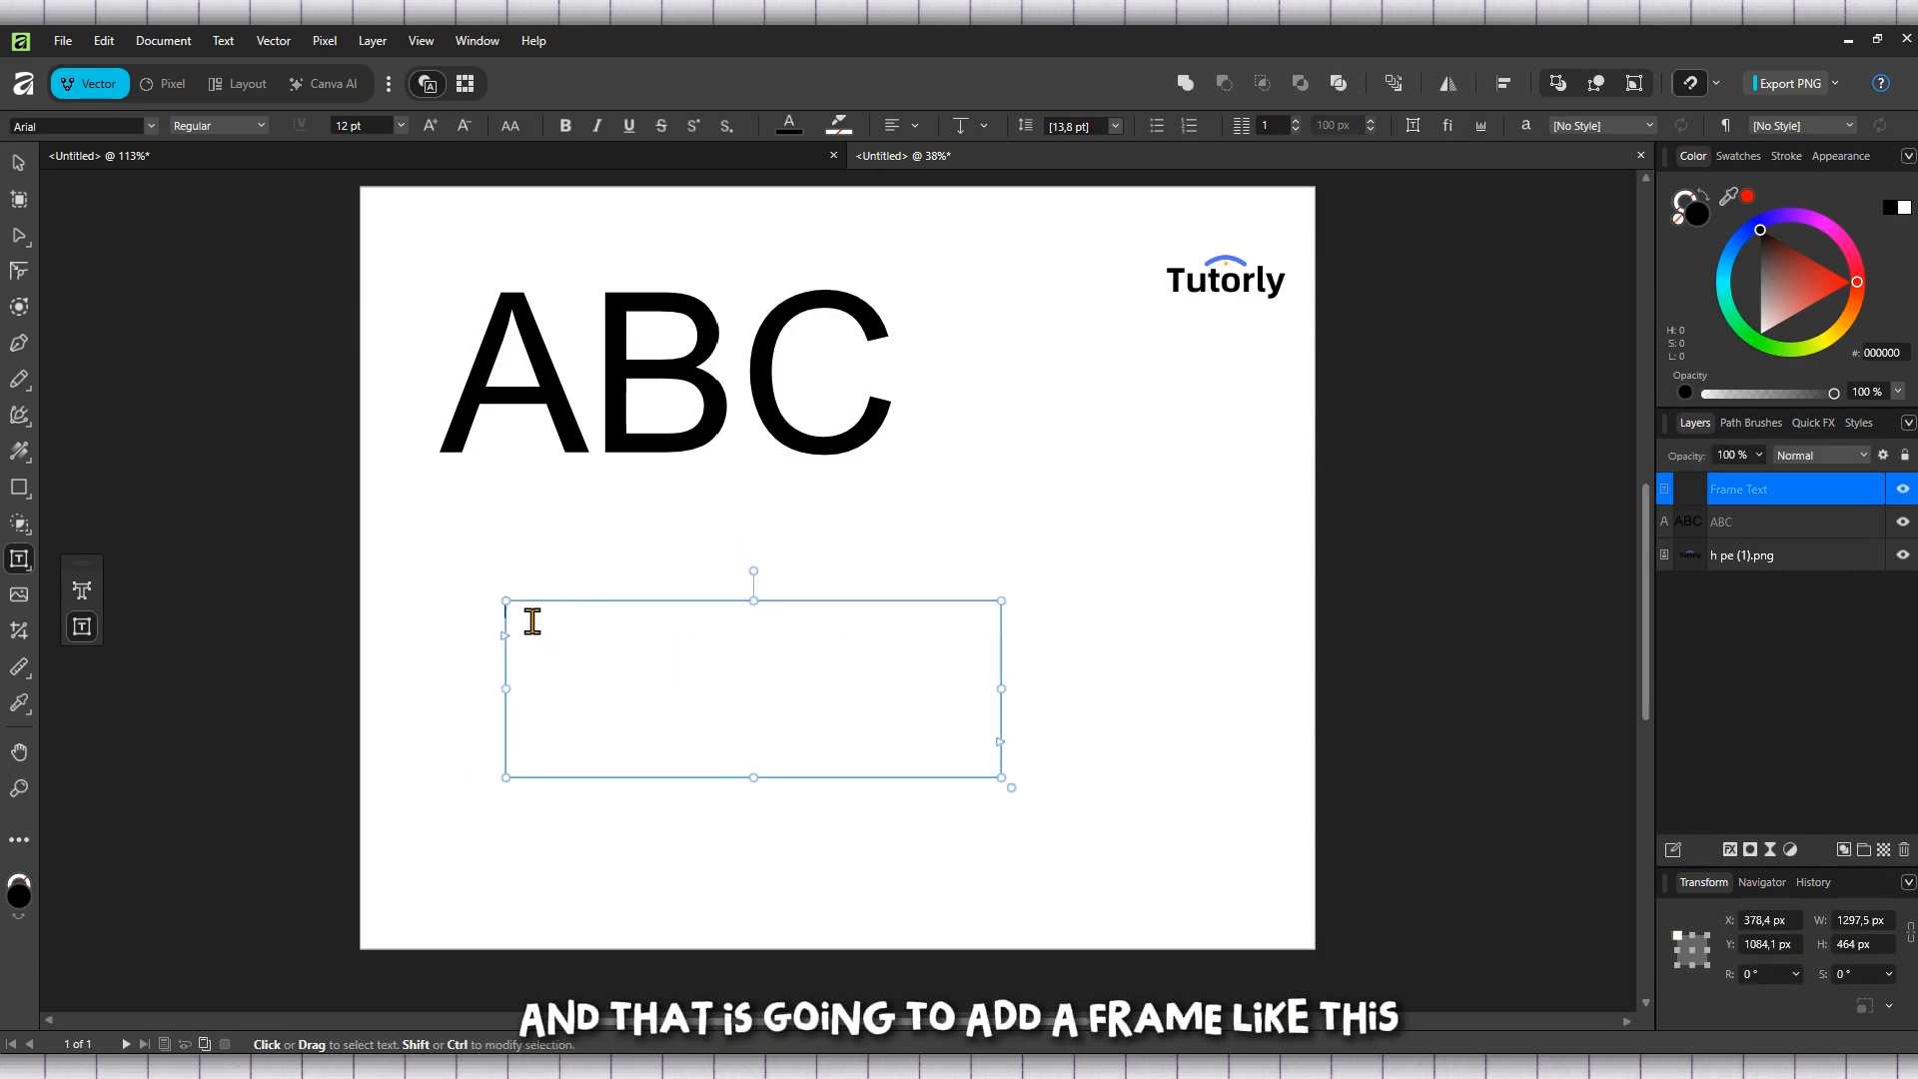
Enter the word "TUTORLY" in the text frame, all in capitals
left_click(609, 666)
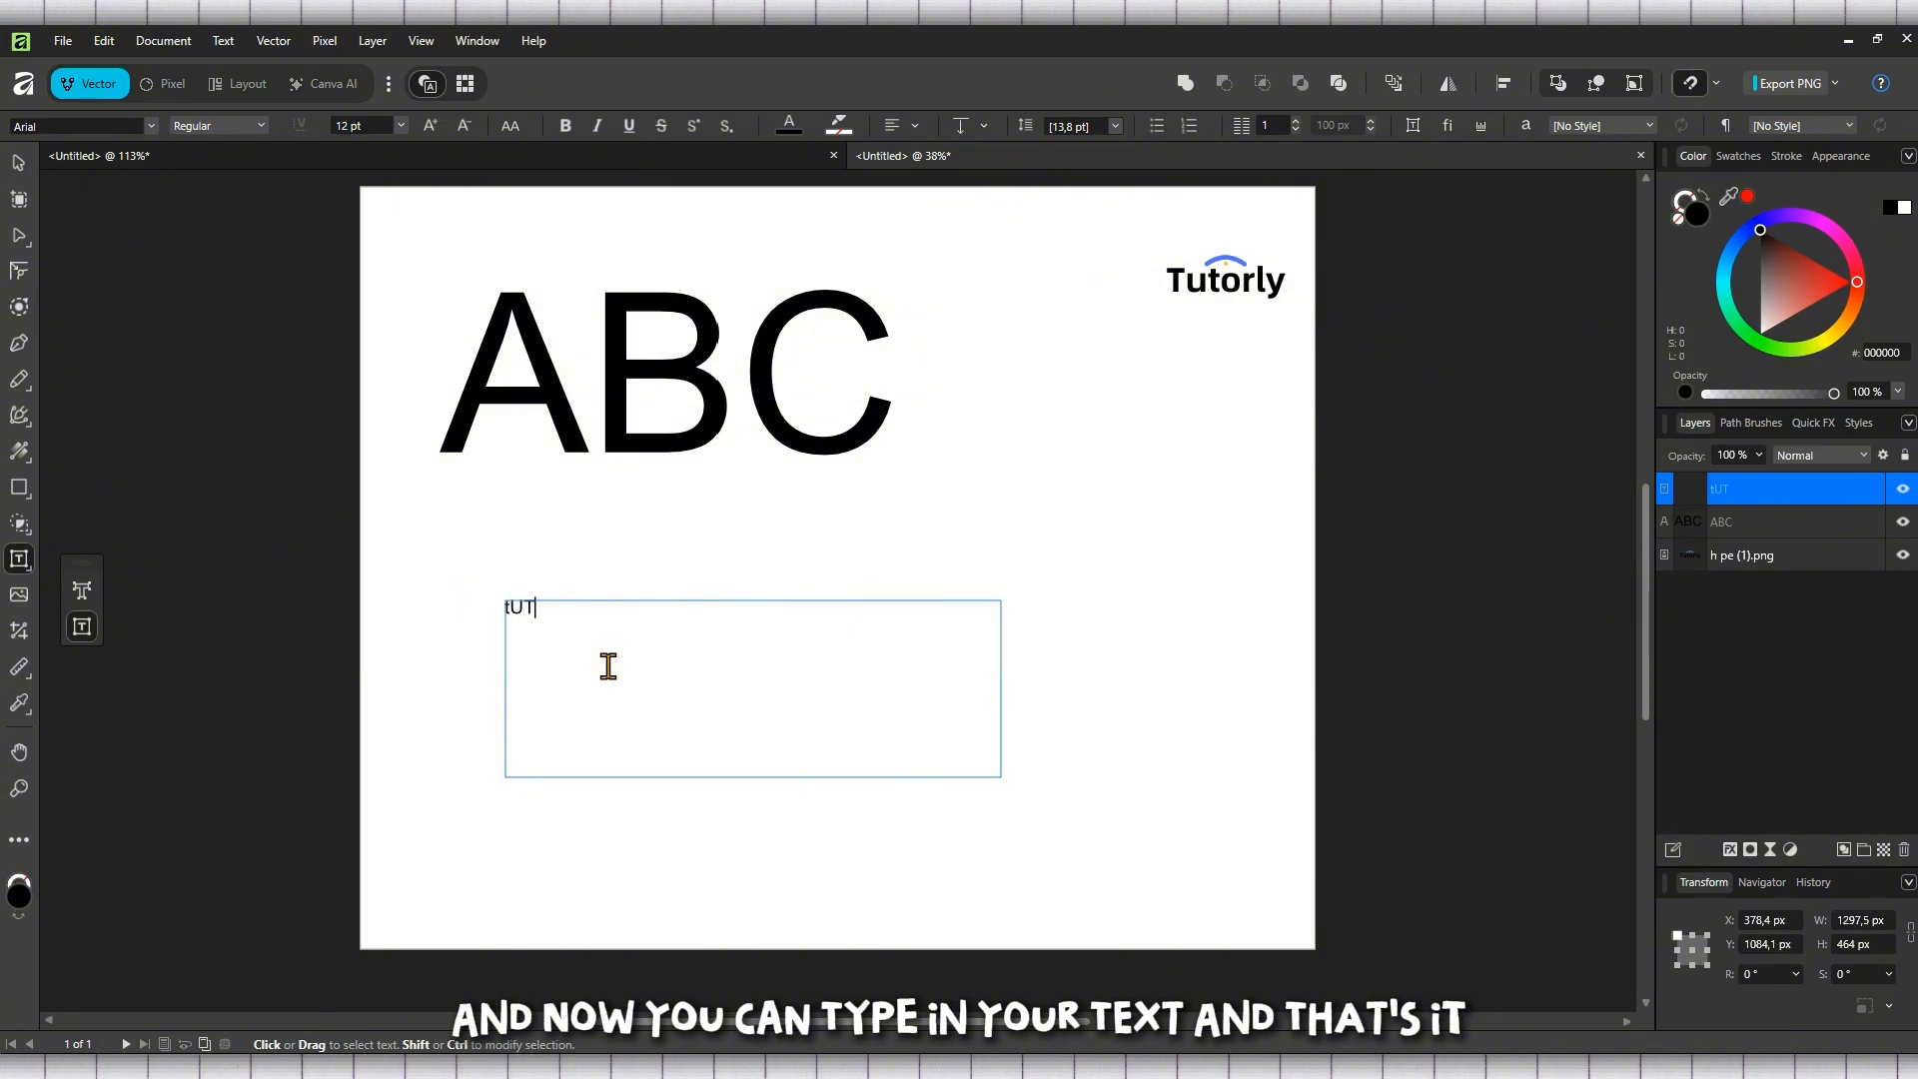
type("tUTORLY")
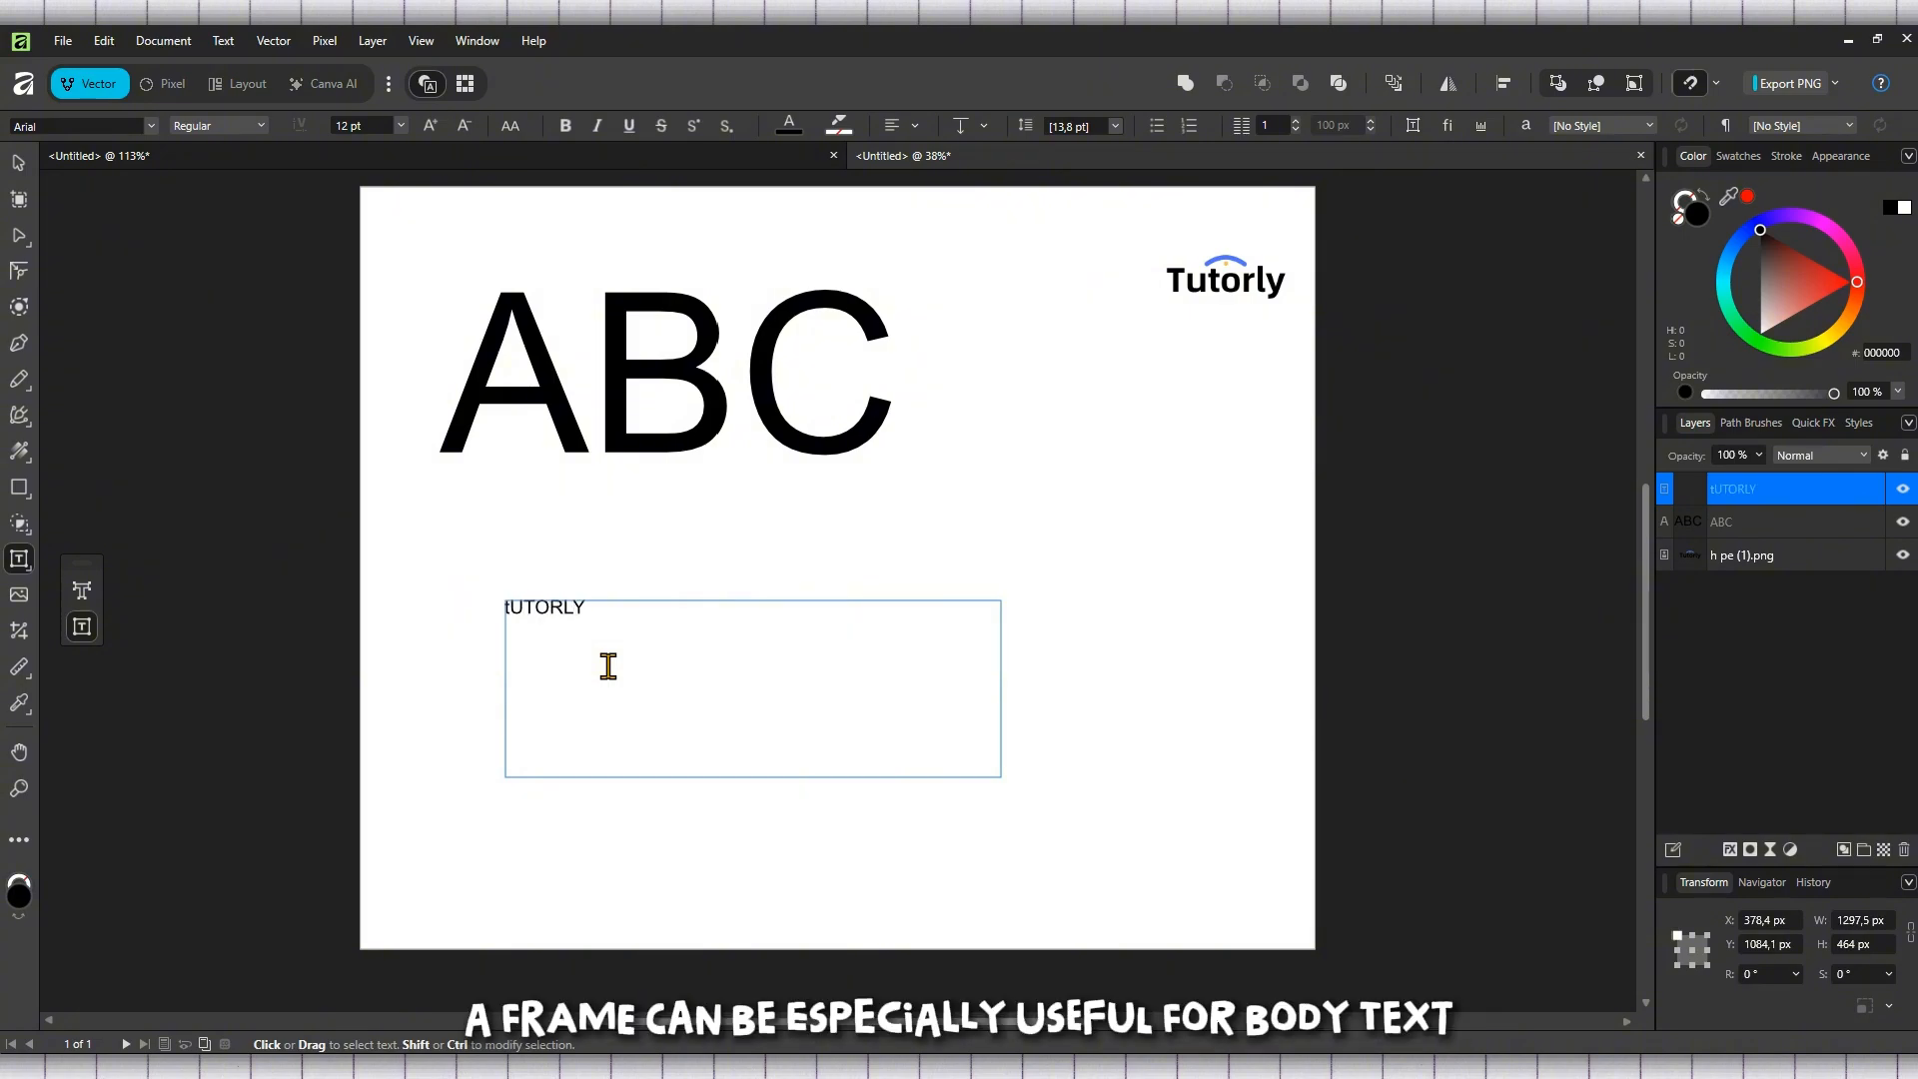
left_click(594, 659)
left_click(516, 604)
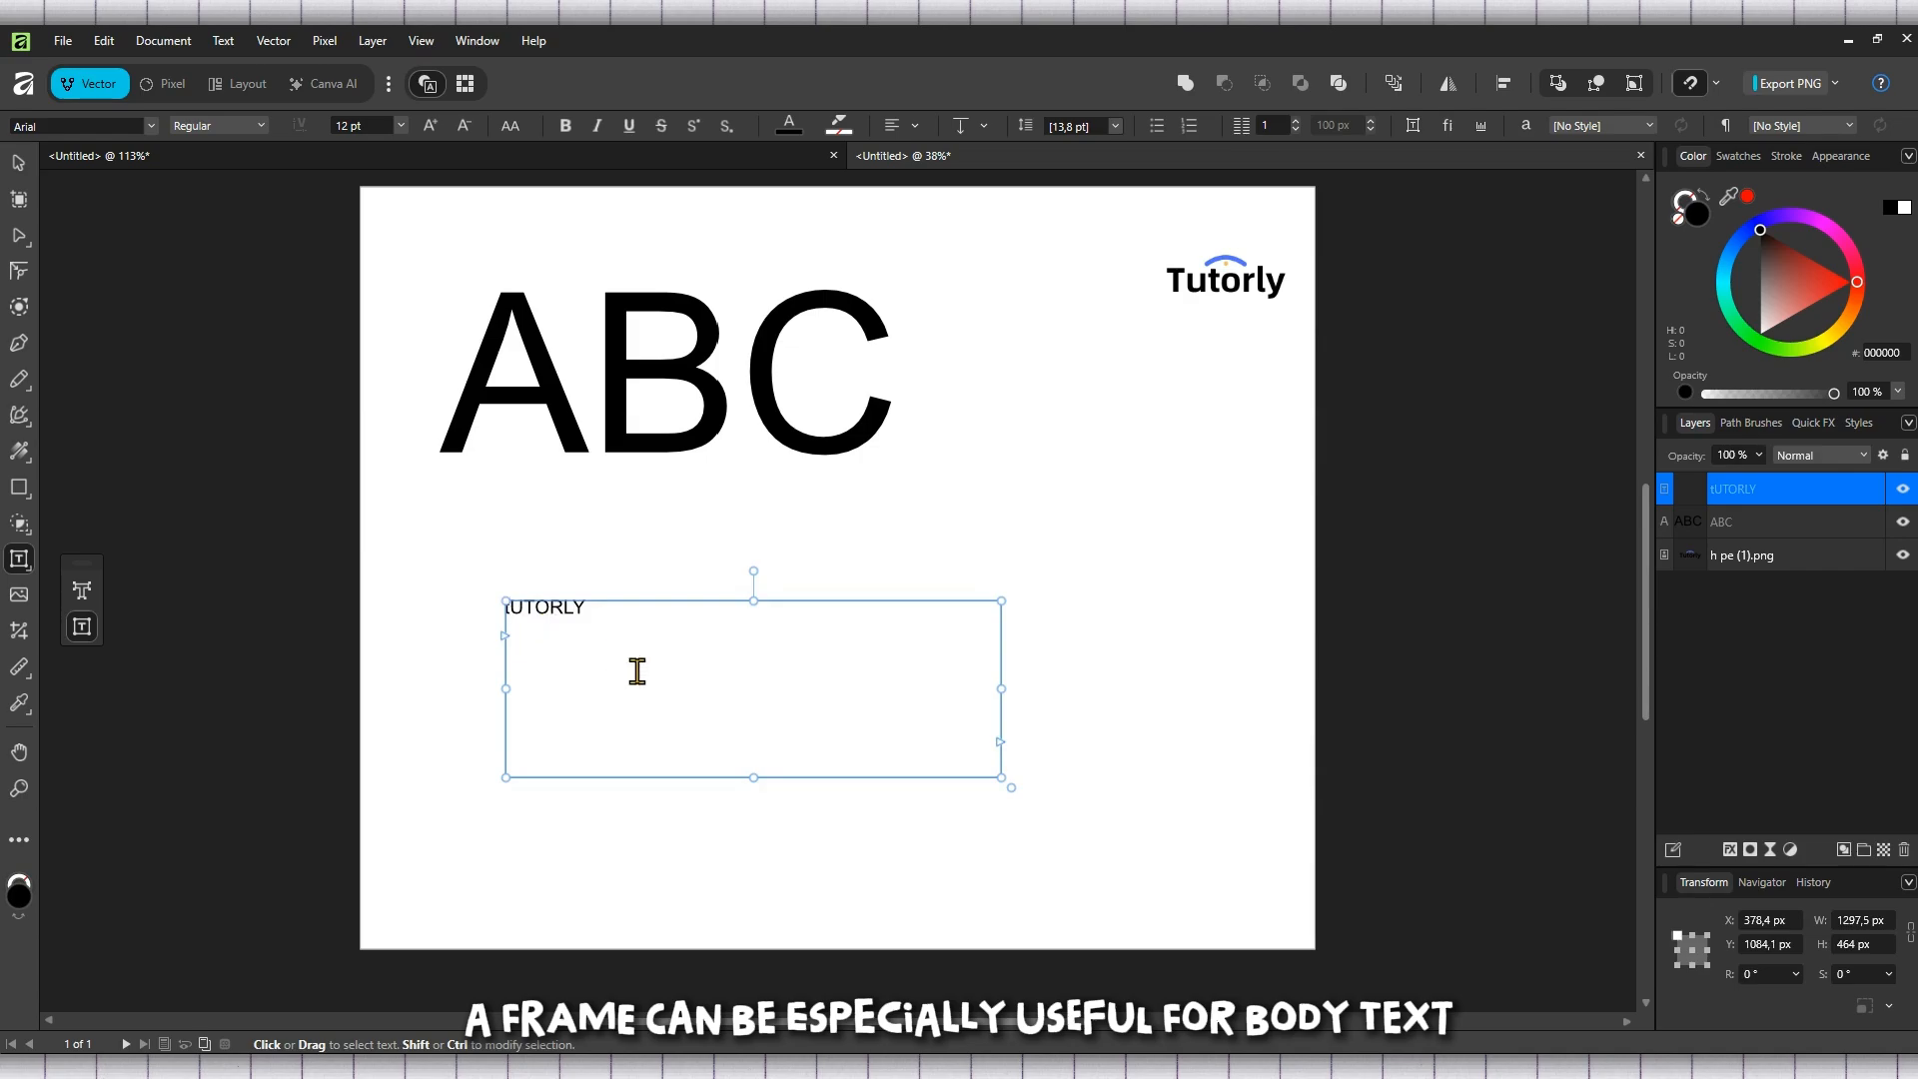
key("BackSpace")
type("T")
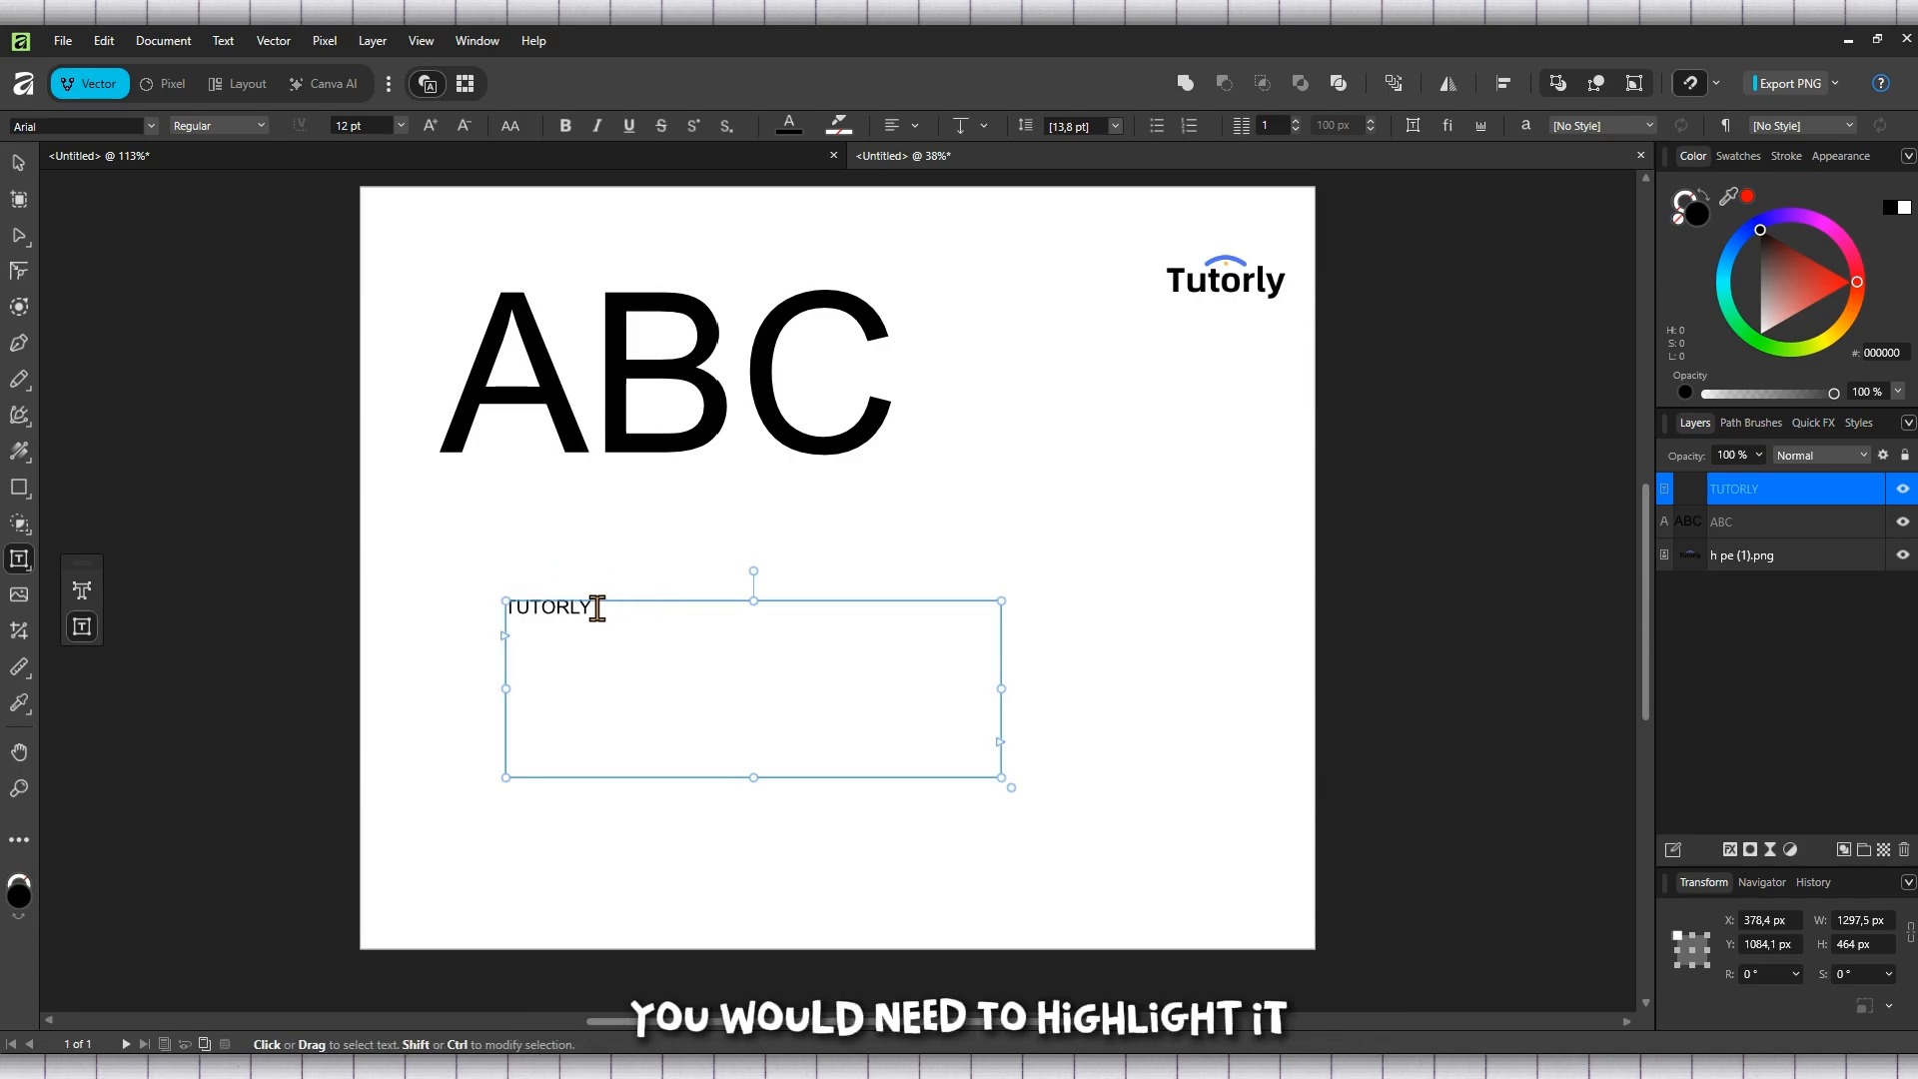
Set the font size of the TUTORLY frame text to 36 pt
left_click_drag(597, 608, 484, 608)
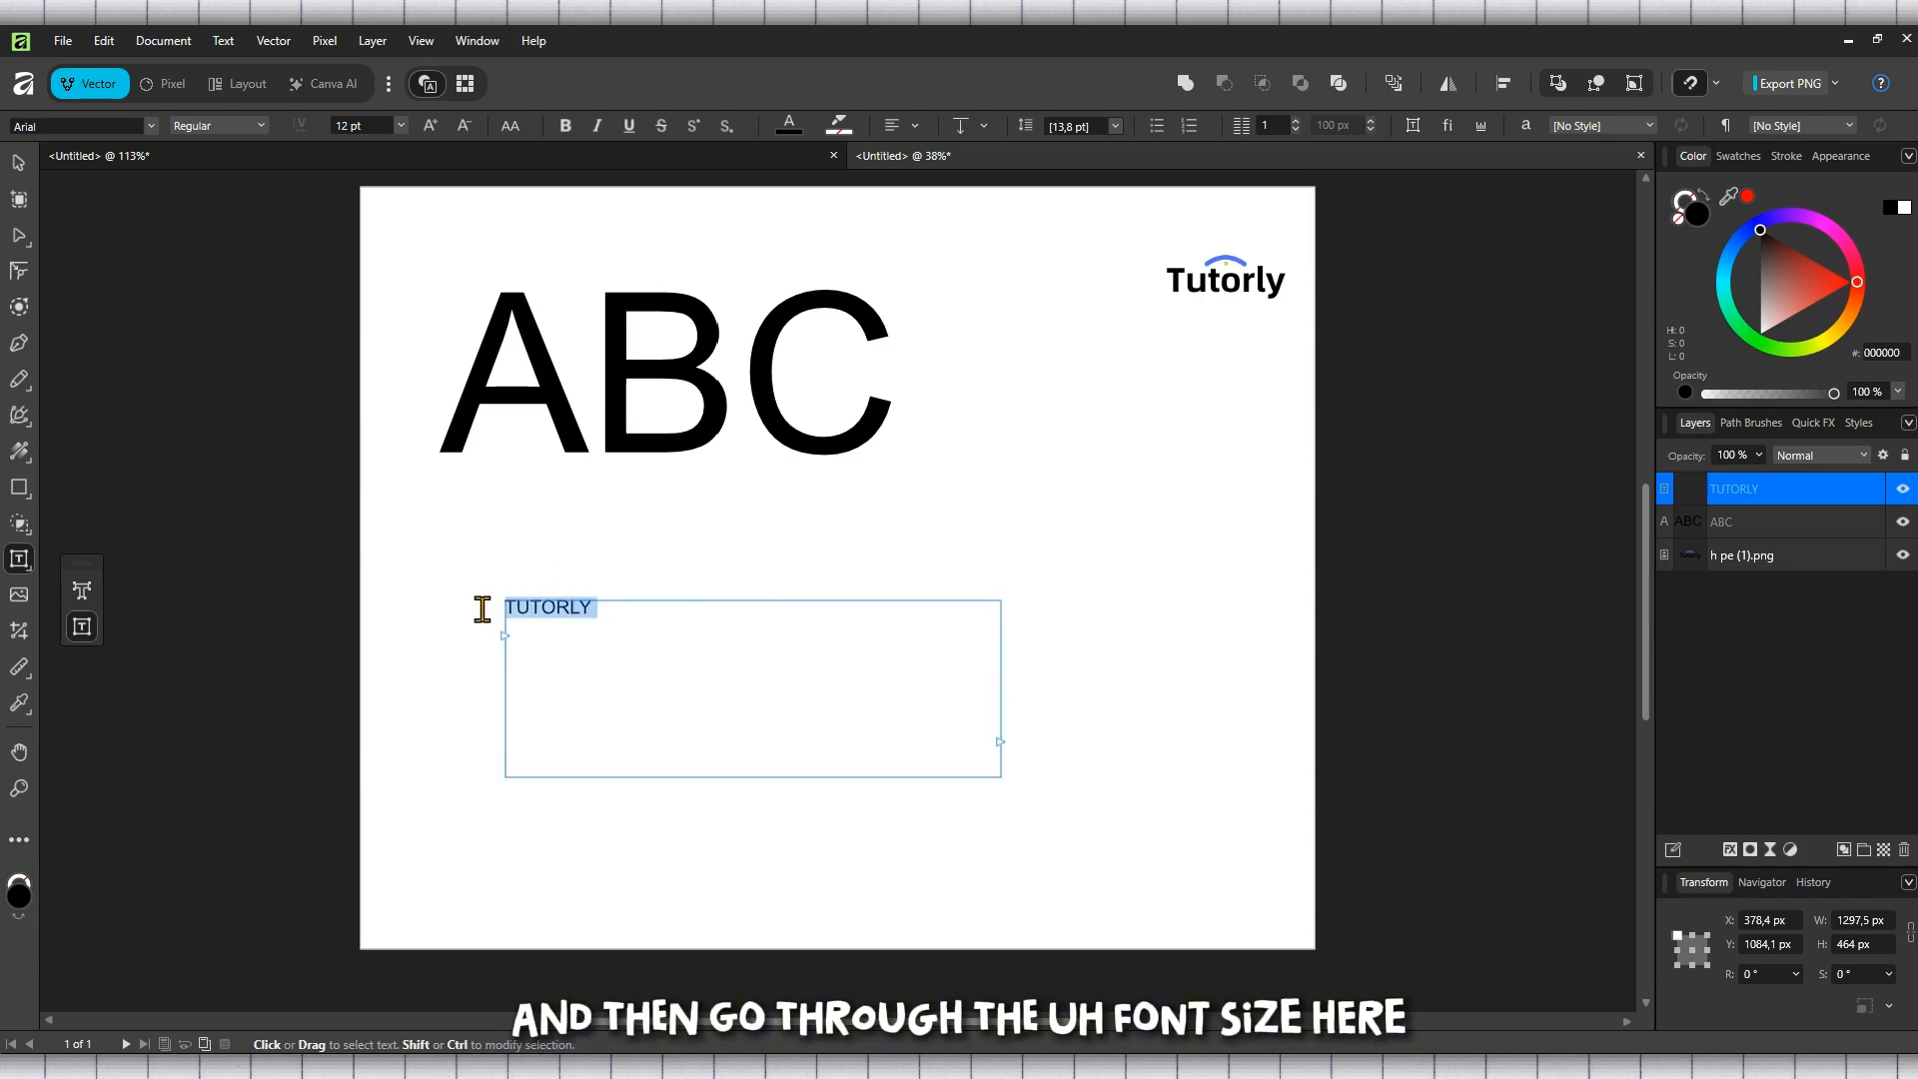
left_click(400, 126)
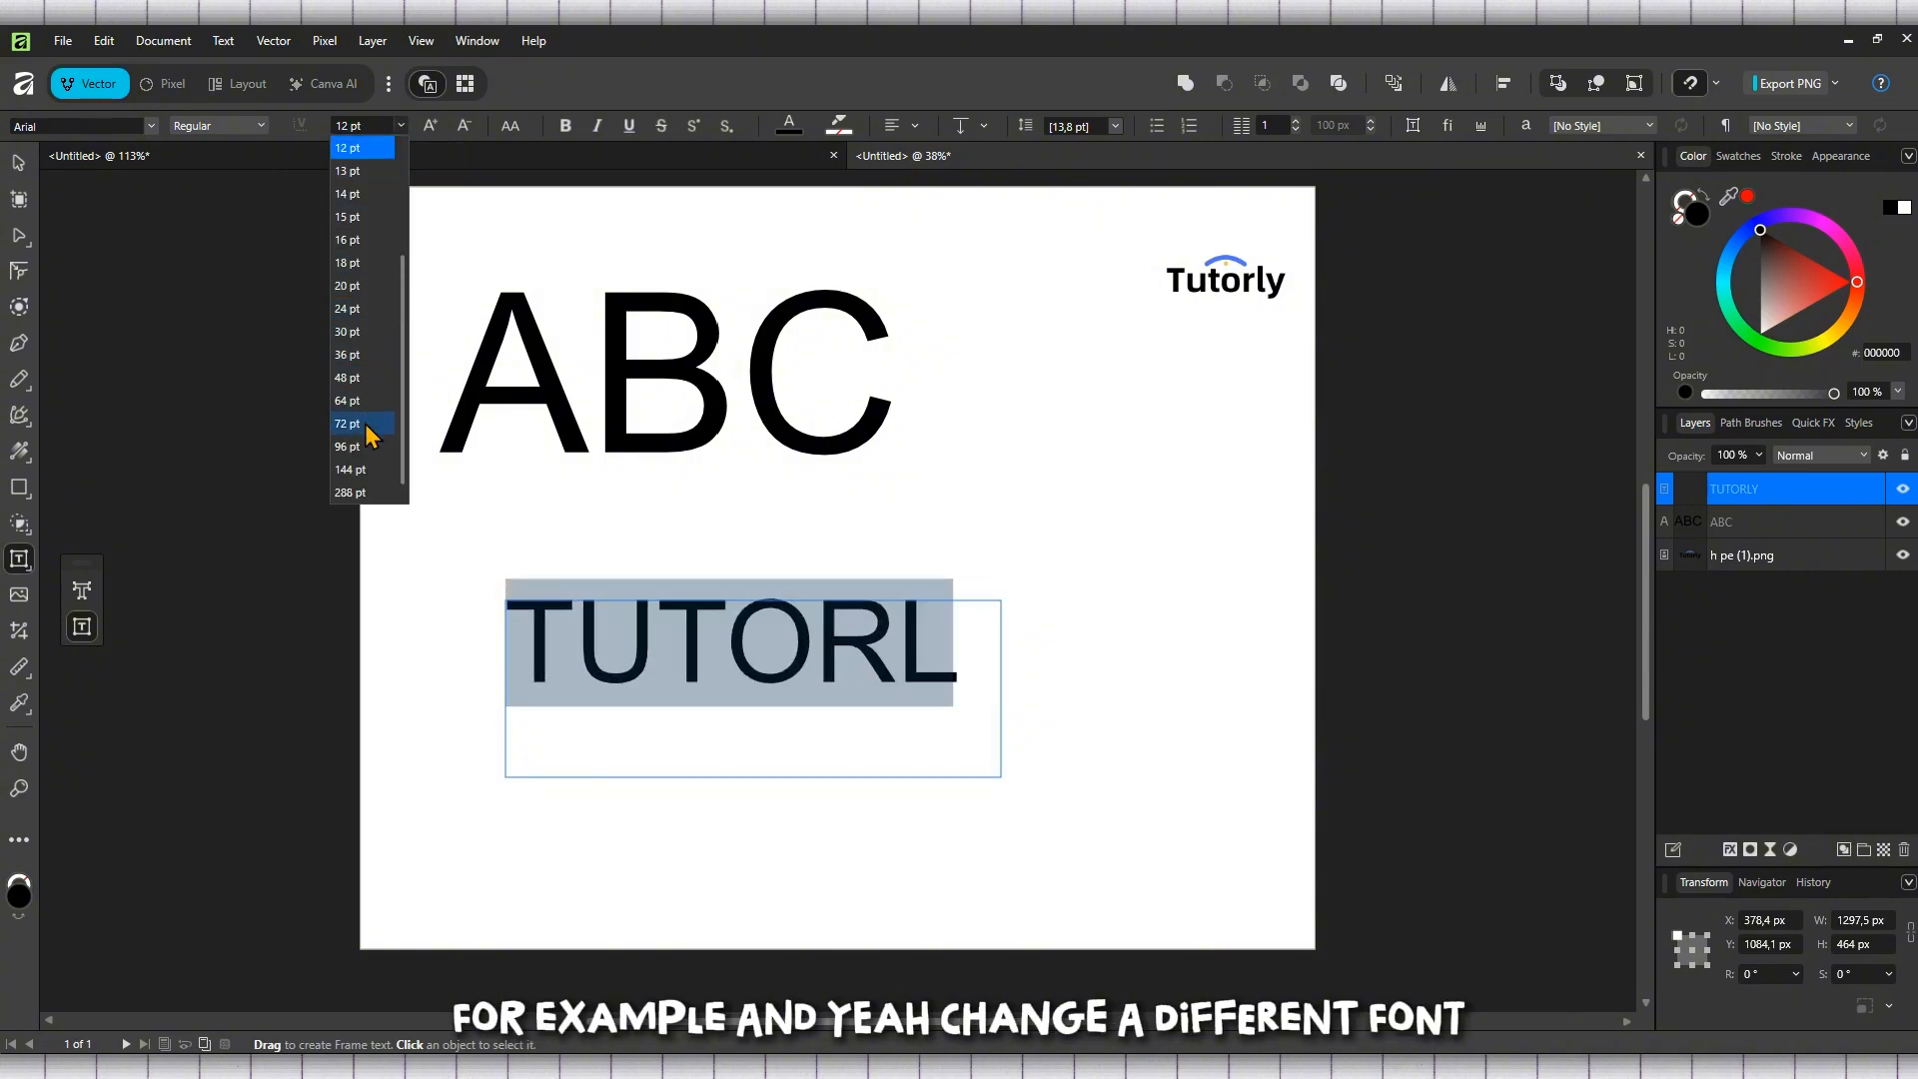
left_click(359, 355)
left_click(847, 639)
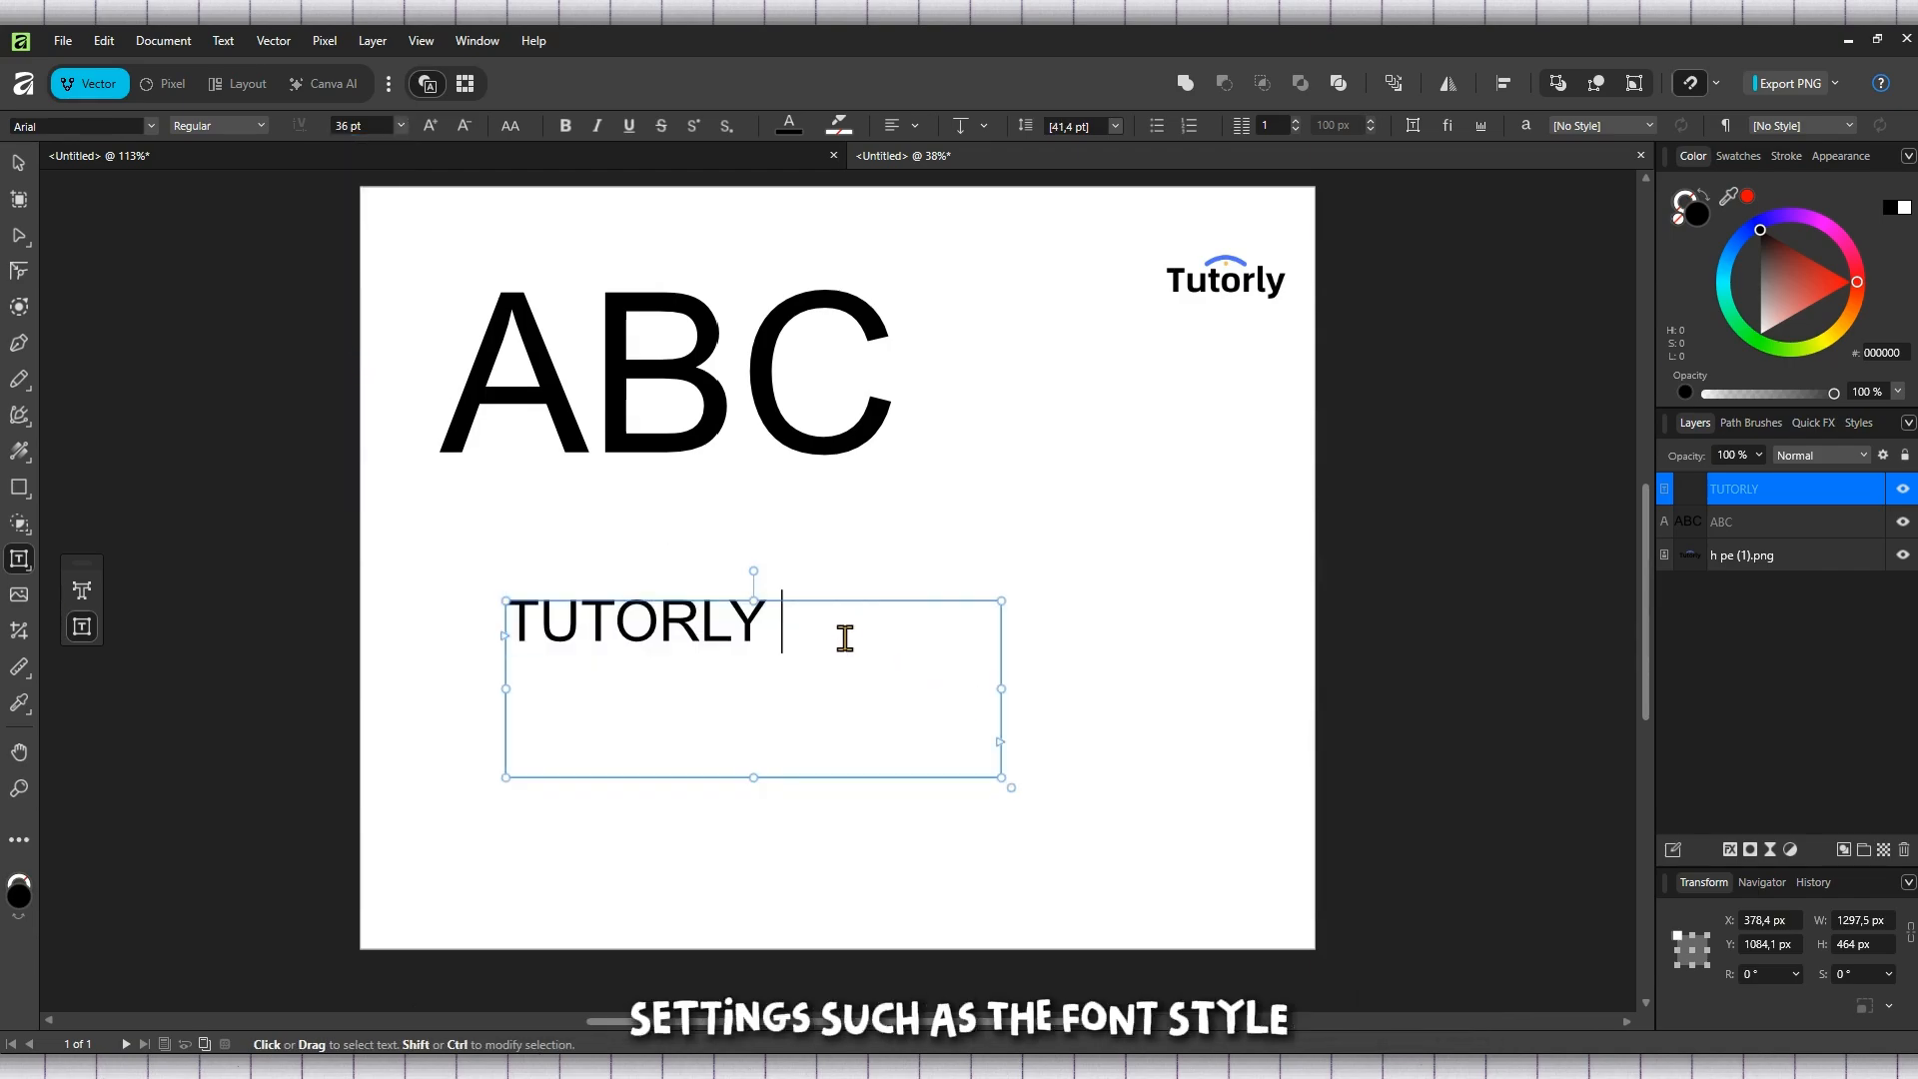
left_click(739, 620)
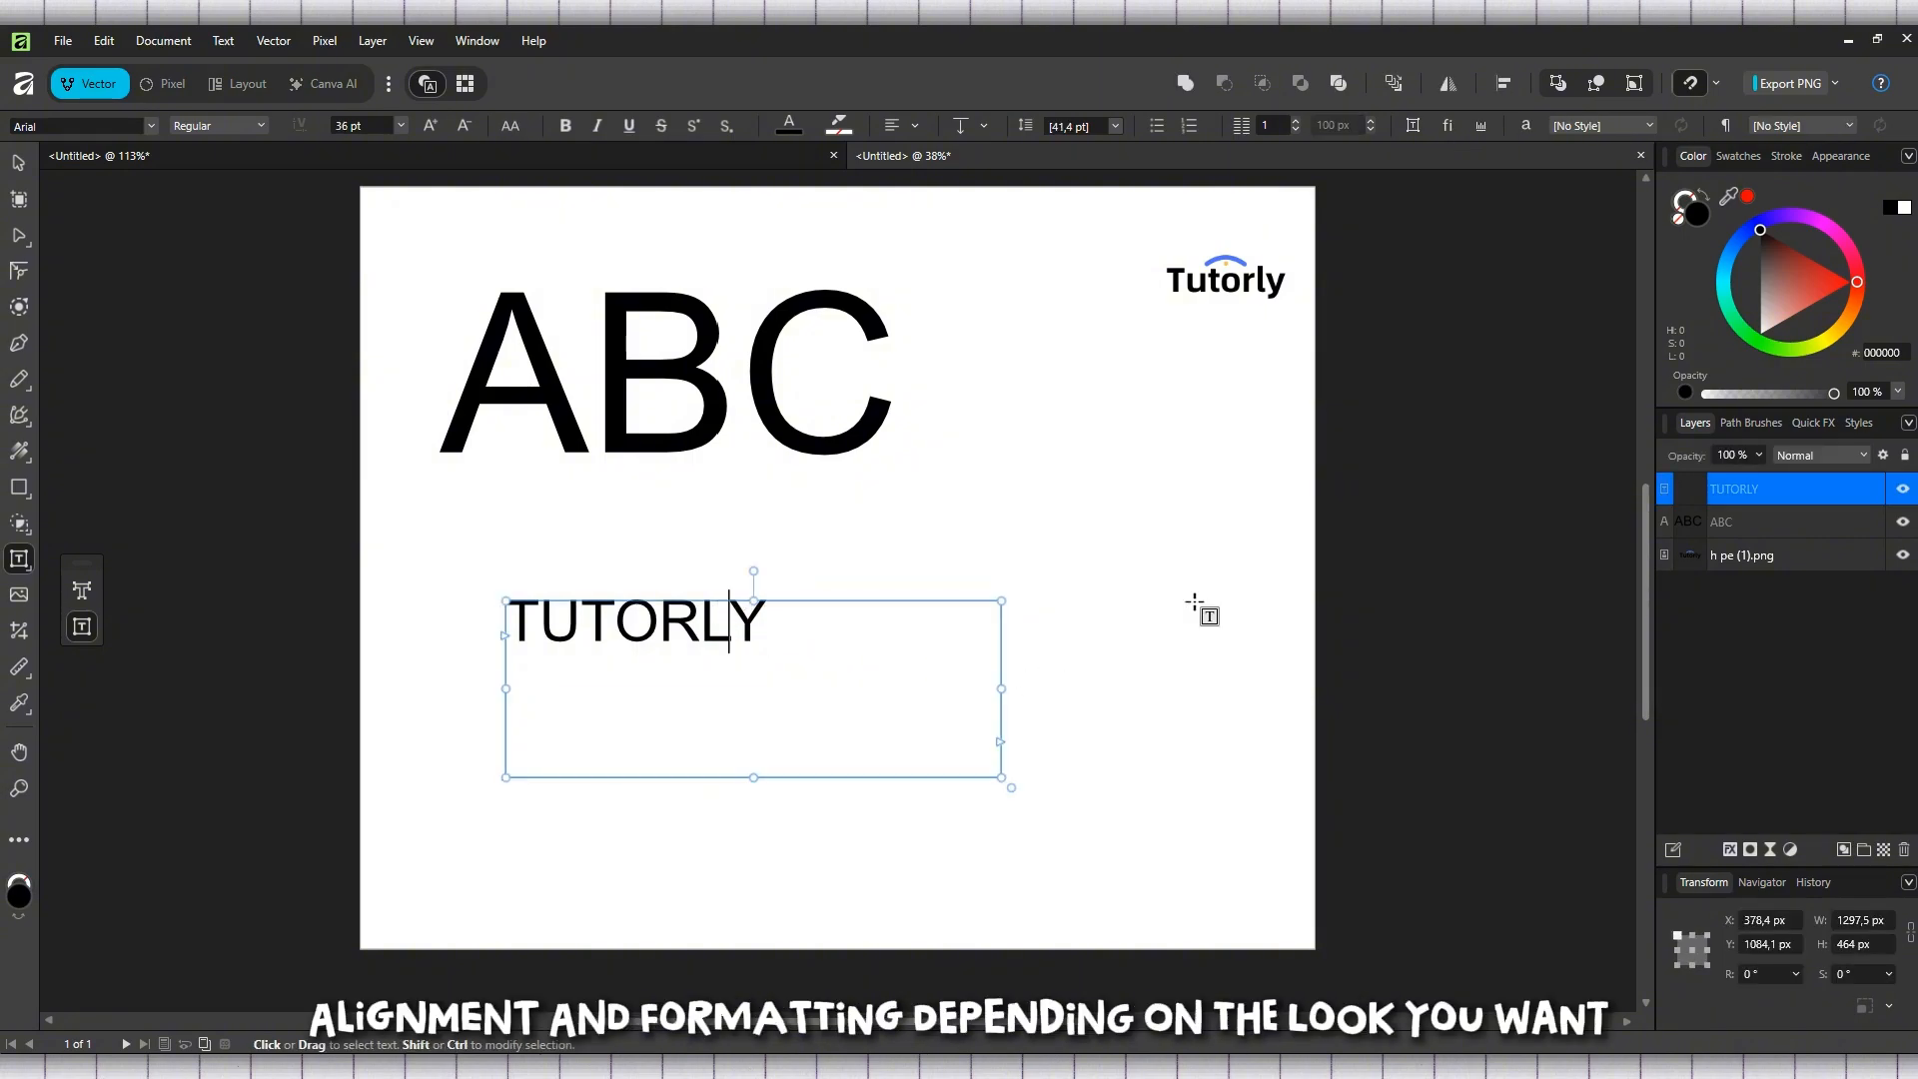
double_click(1750, 489)
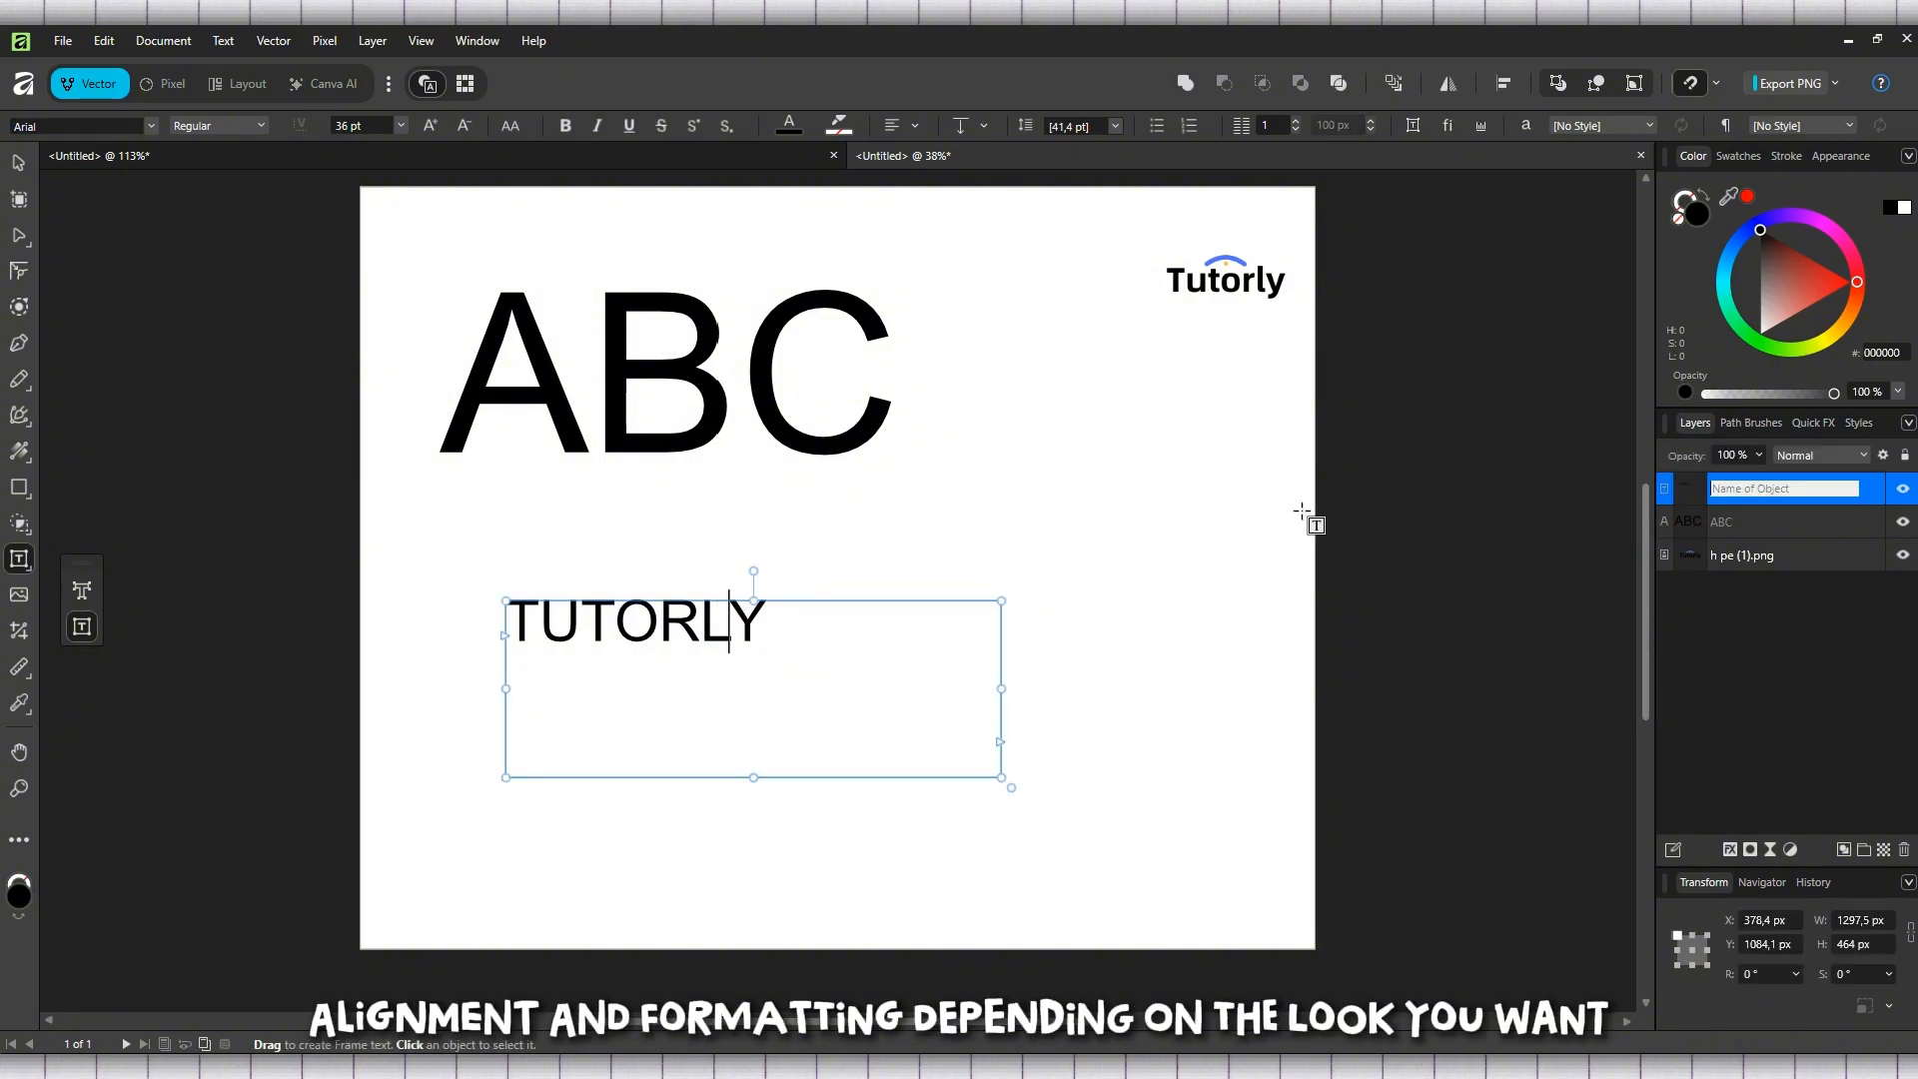
Move the ABC text towards the page centre and place the TUTORLY frame directly beneath it, aligned with its left edge
left_click(20, 160)
left_click_drag(642, 377, 797, 453)
left_click_drag(589, 648, 670, 600)
Append "YOUTUBE" to the frame text and widen the frame leftward to about 1518 px so both words fit on one line
double_click(878, 590)
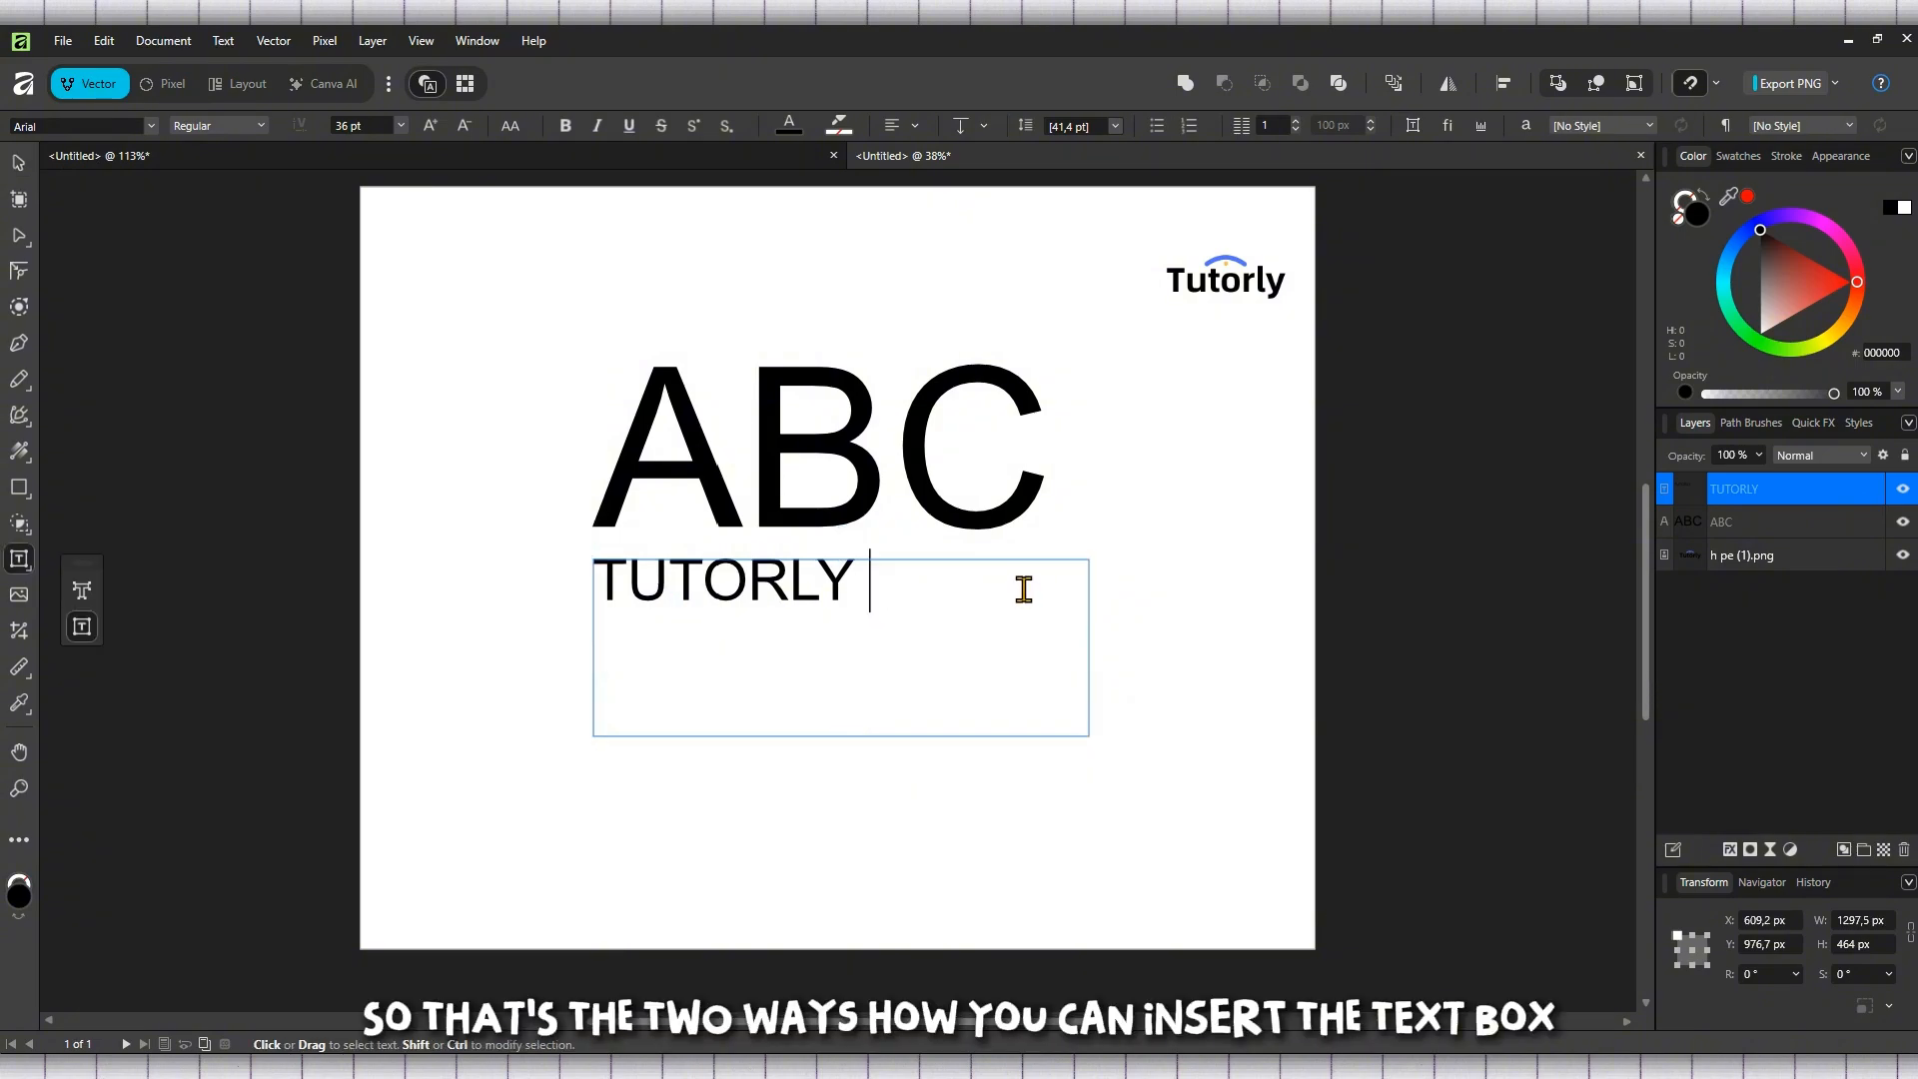
type("YO")
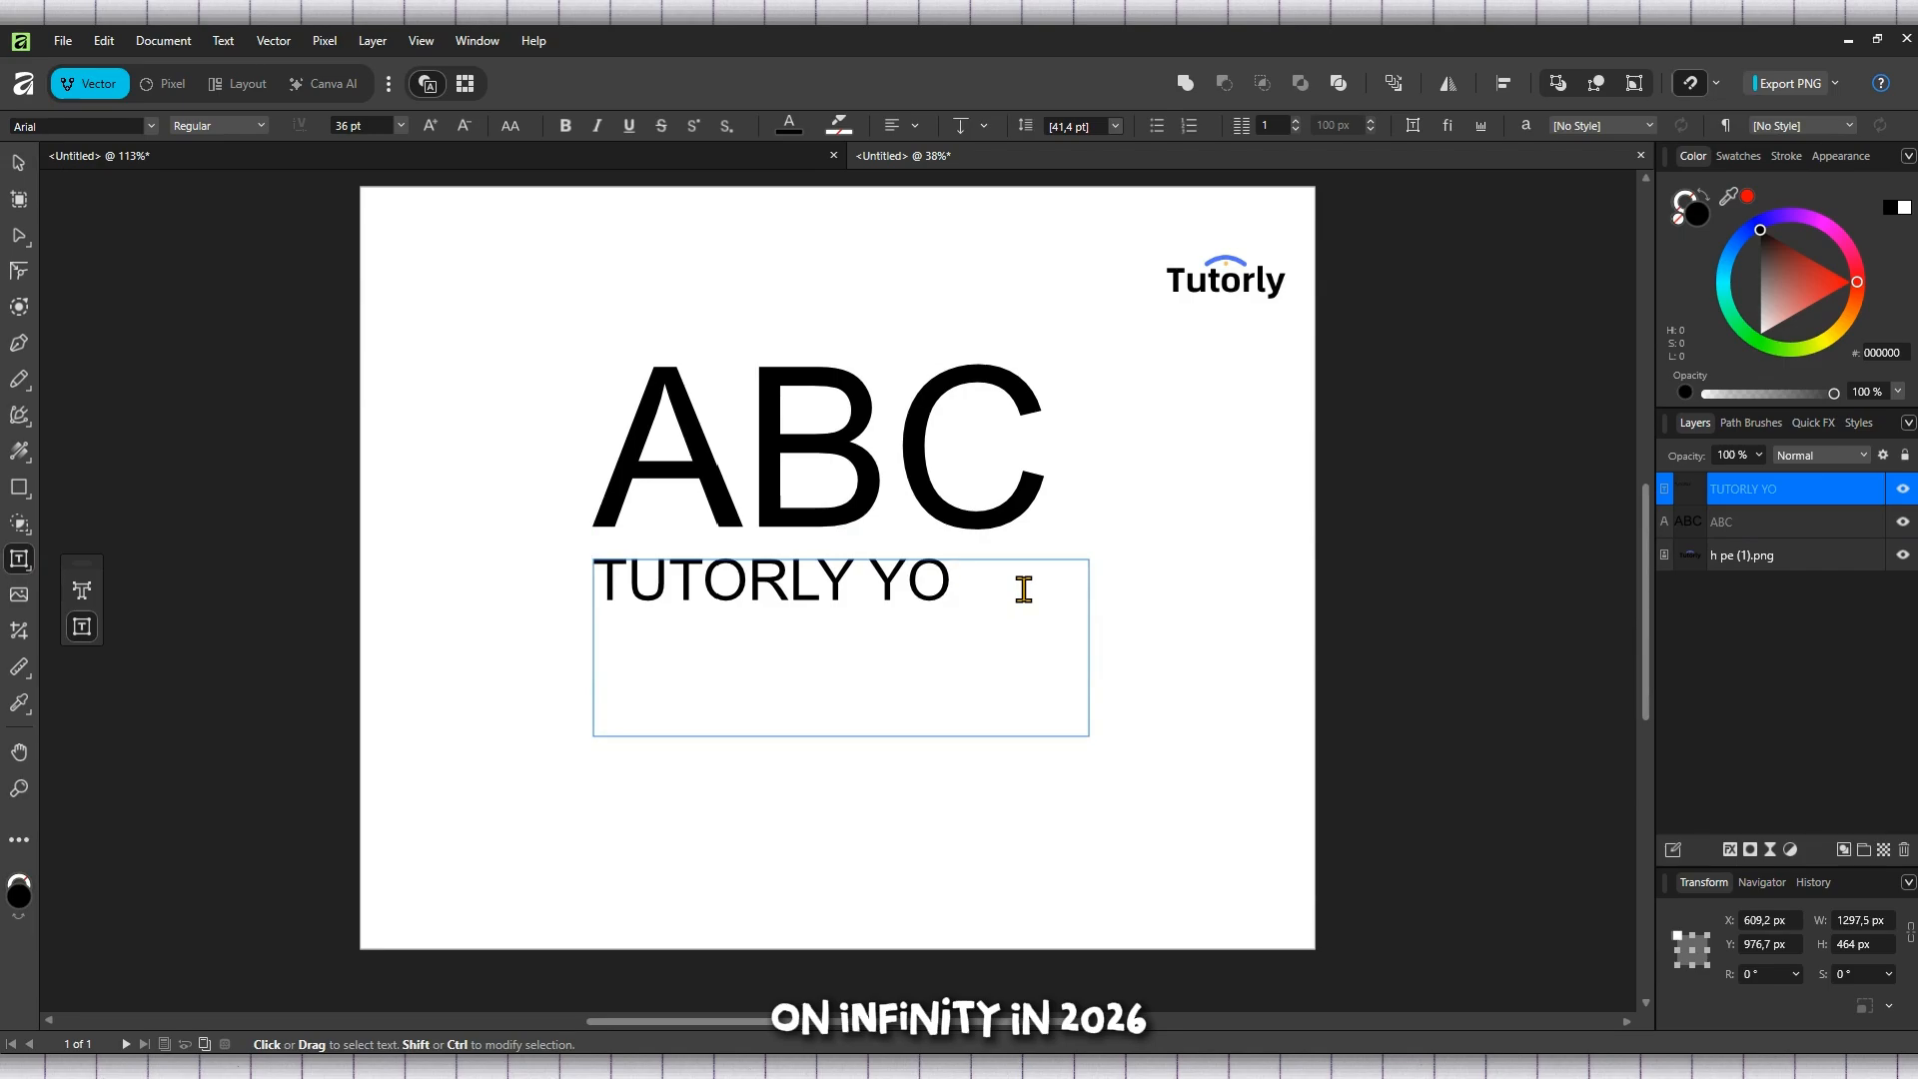
type("UTUBE")
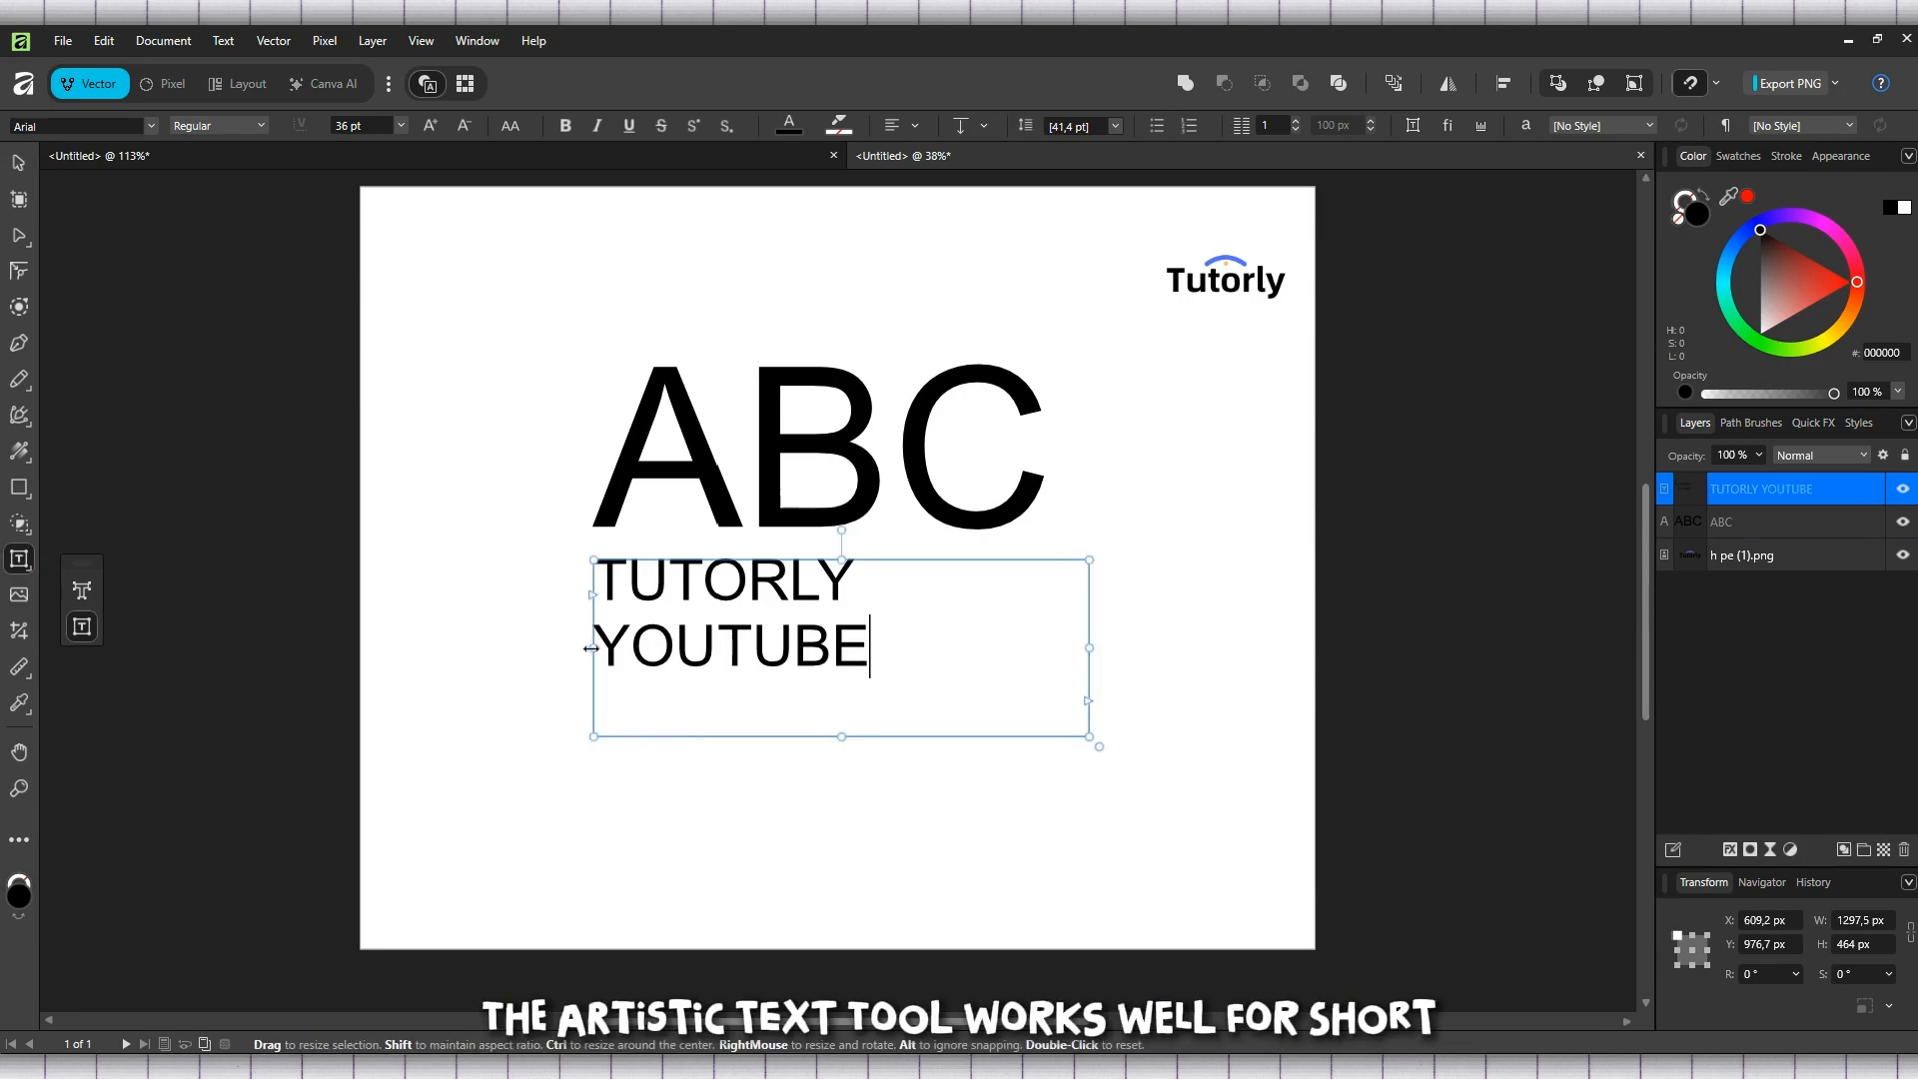
left_click_drag(593, 649, 510, 650)
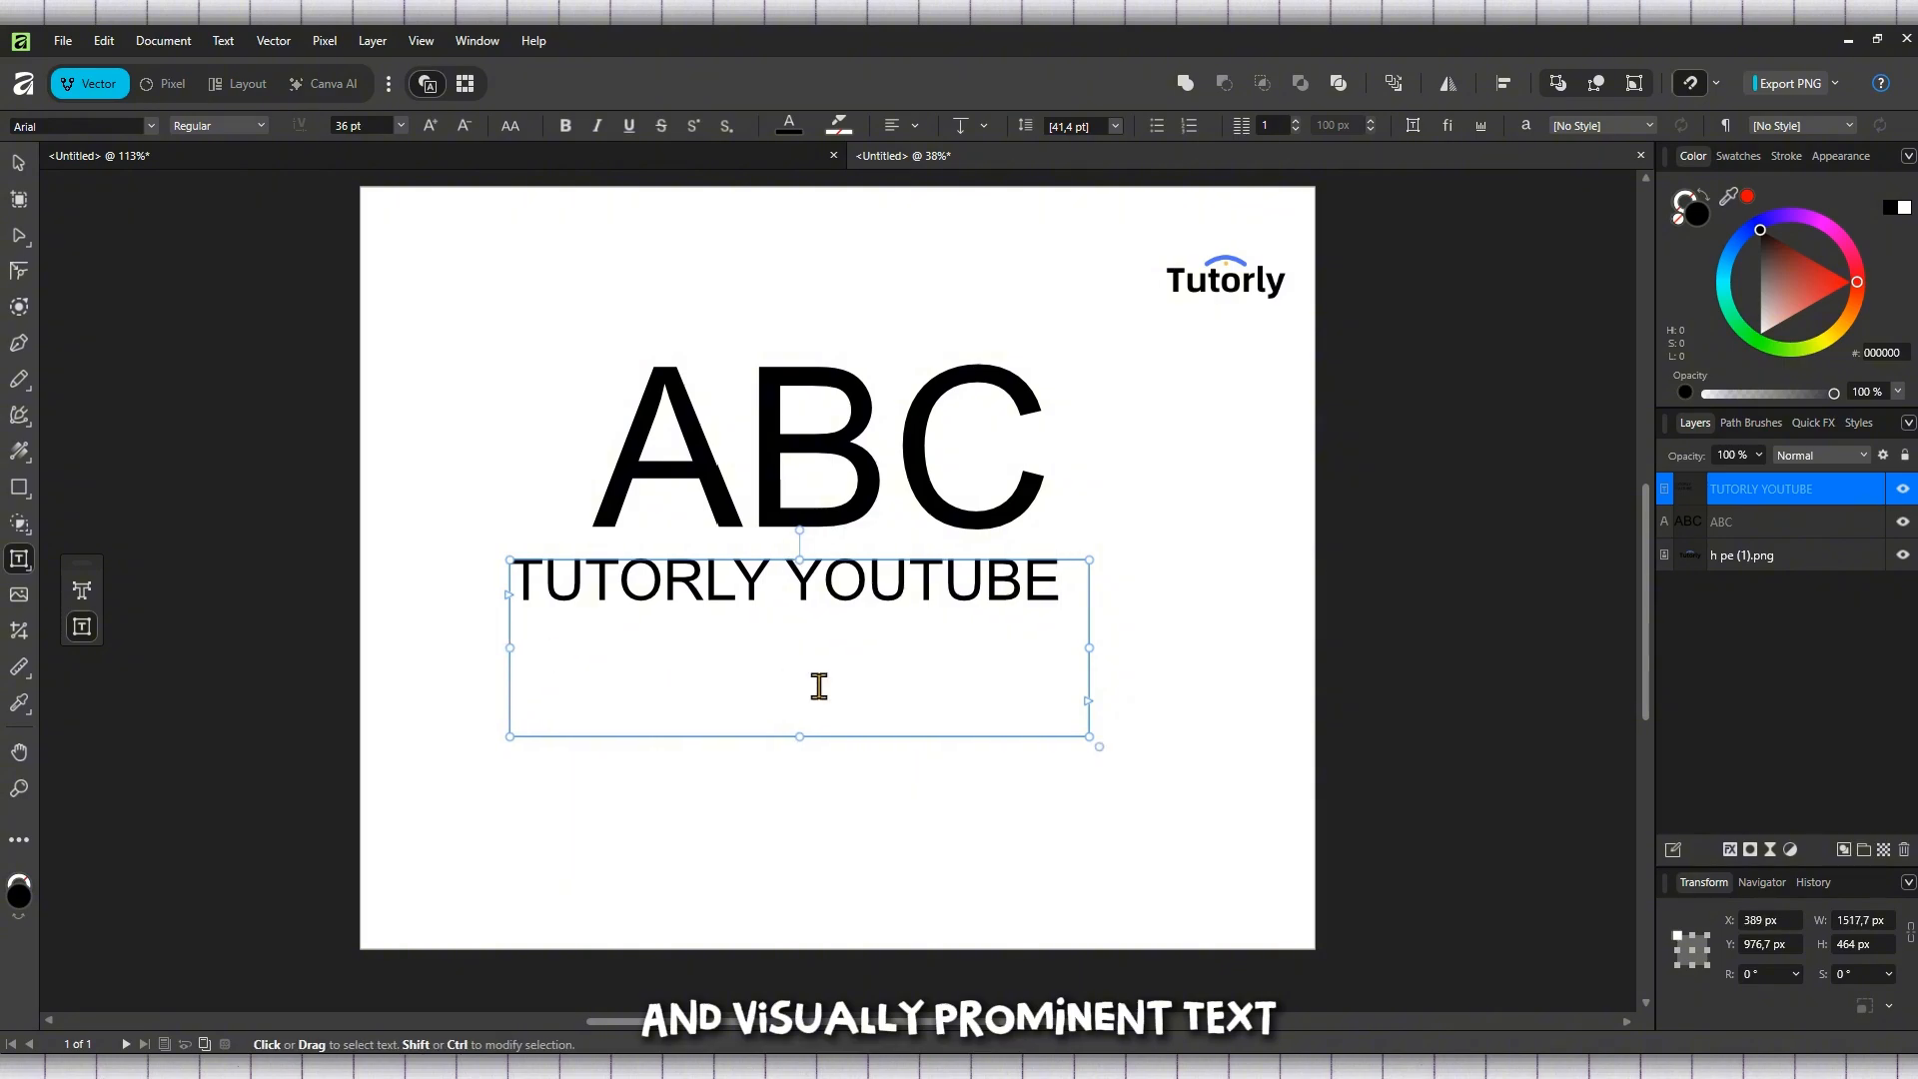
left_click(18, 162)
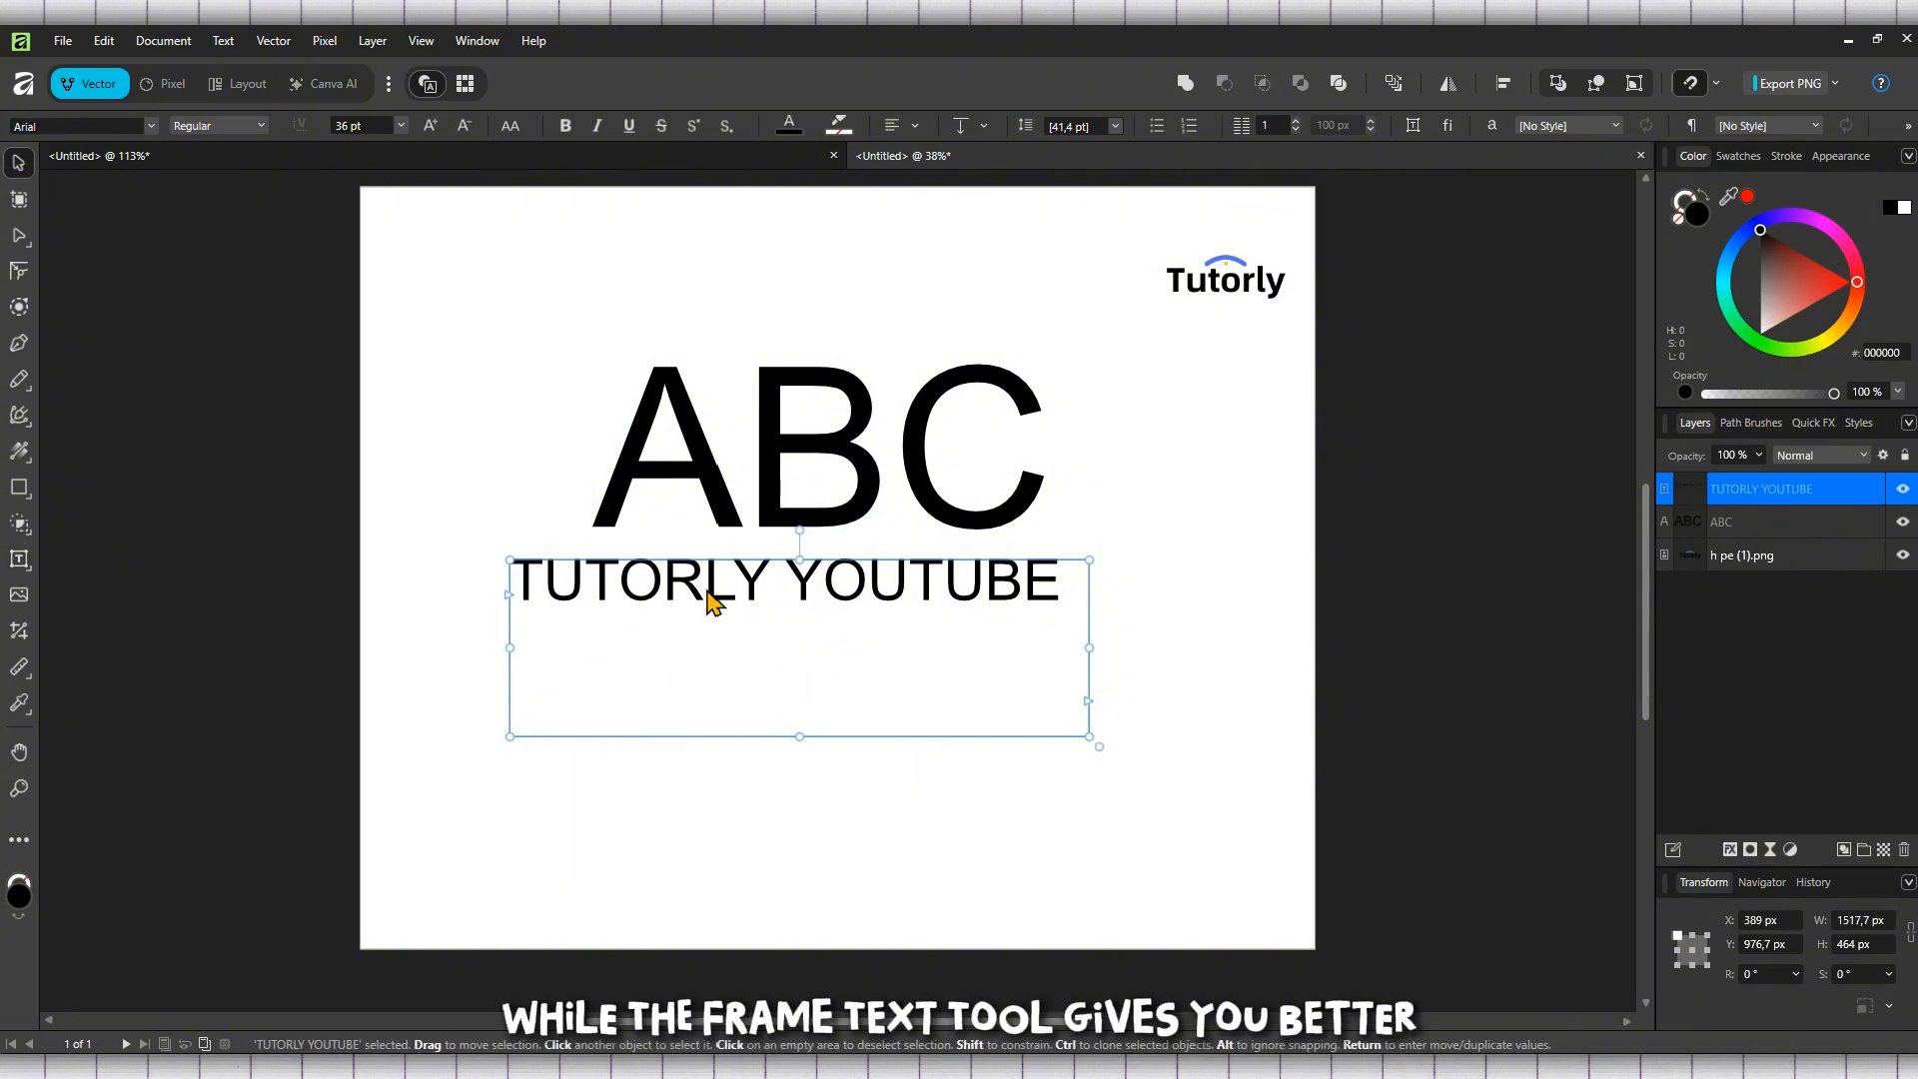